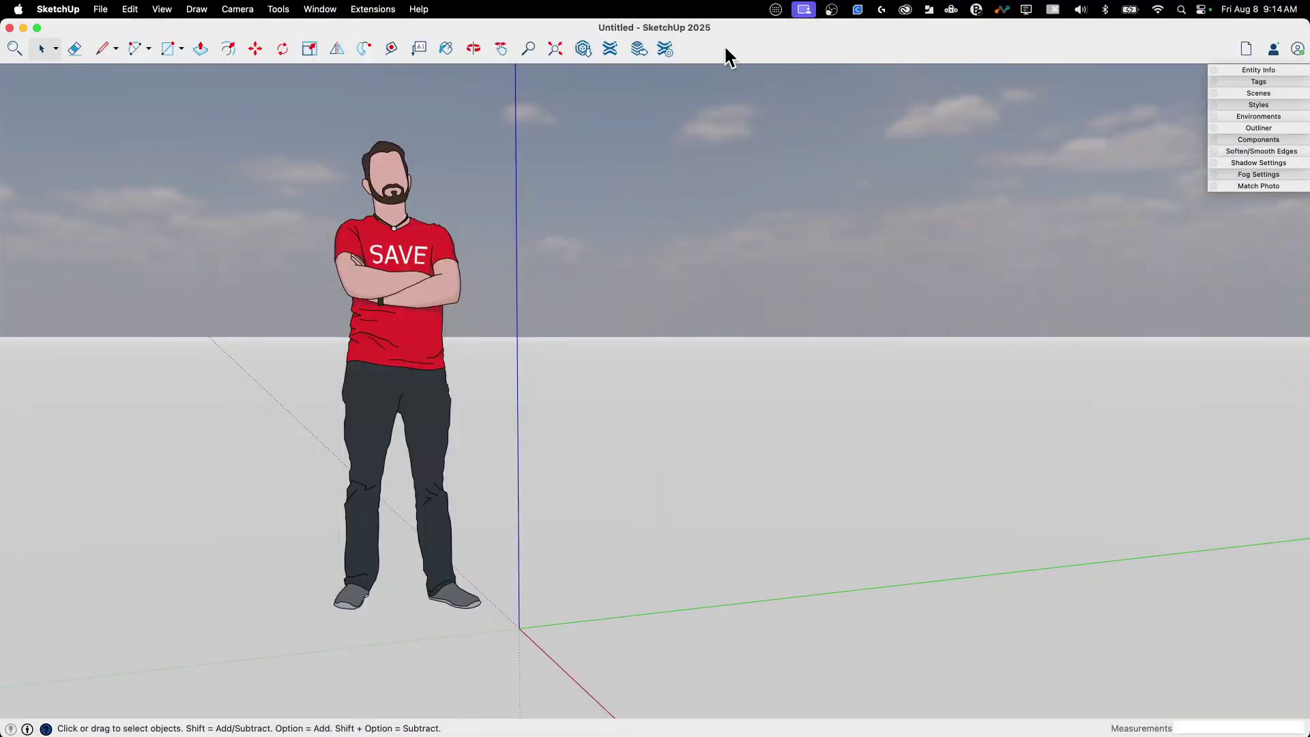
Search the Extension Warehouse for "truebend" and open the TrueBend extension's page.
{"action": "left_click", "coordinate": [608, 49]}
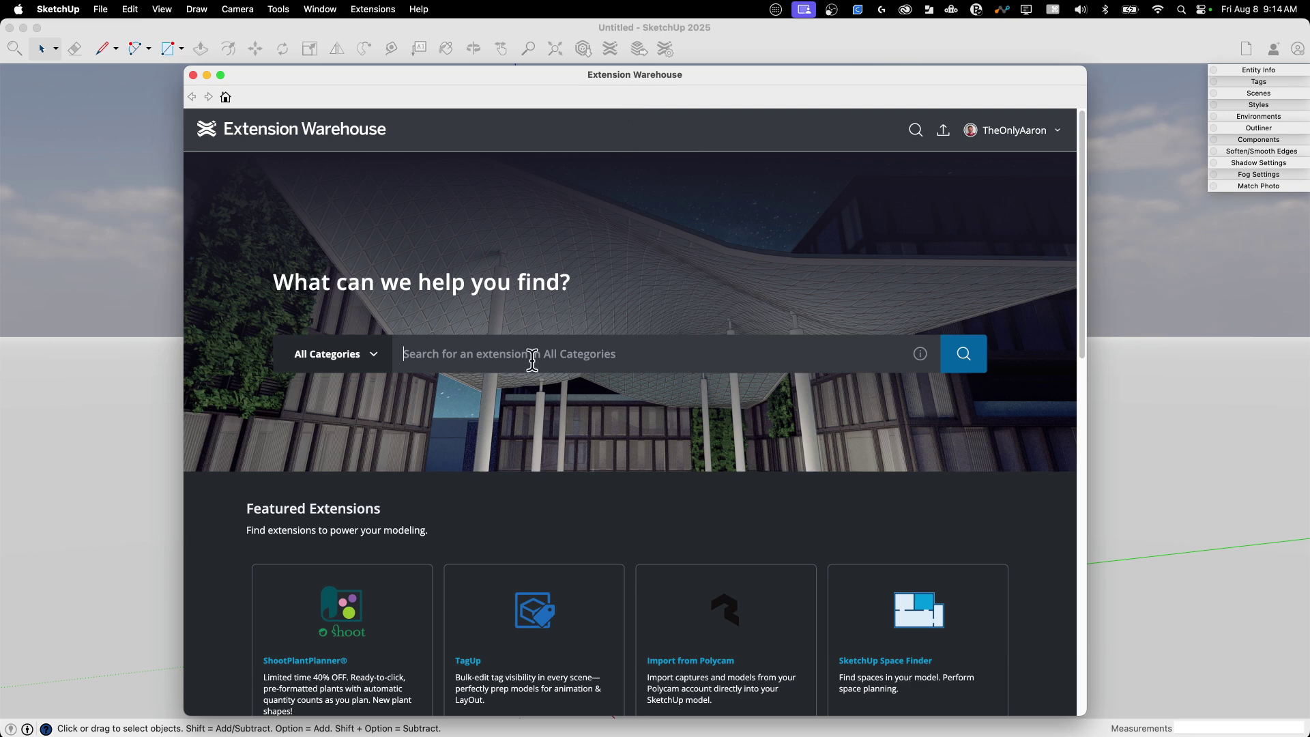
{"action": "type", "text": "truebend"}
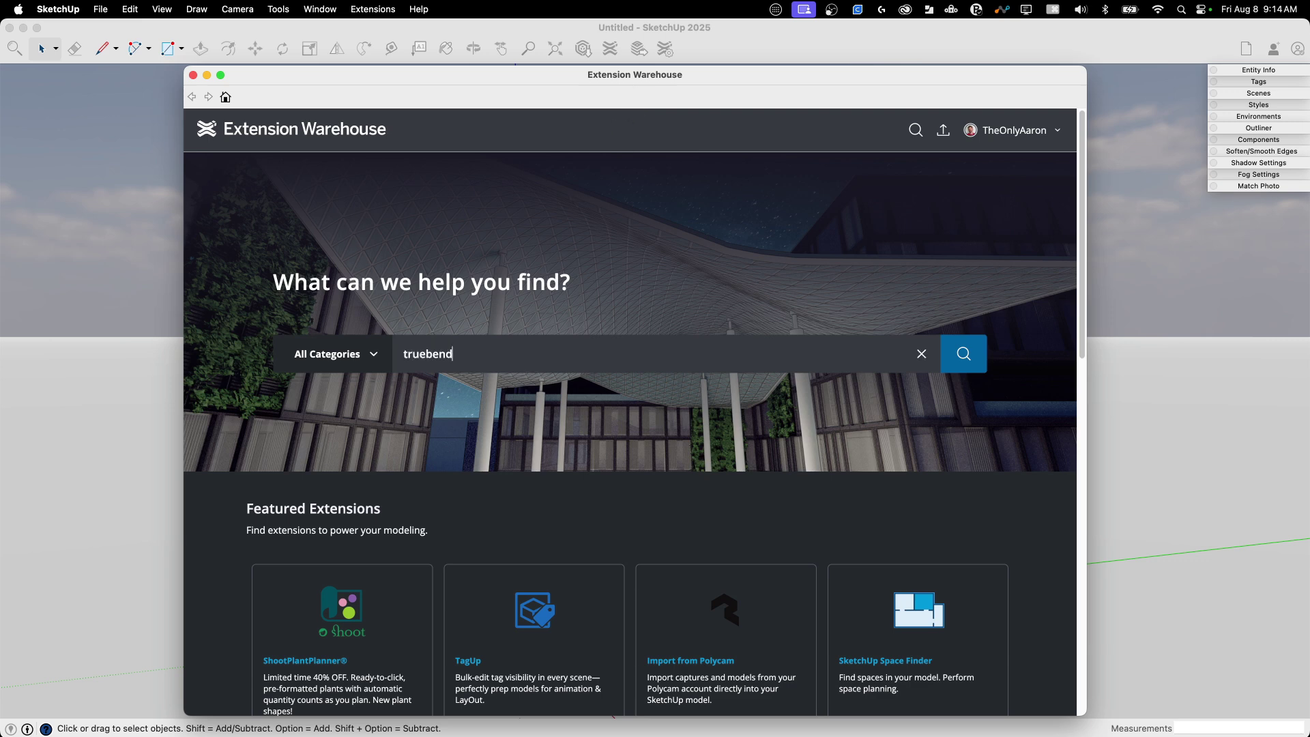
{"action": "left_click", "coordinate": [963, 354]}
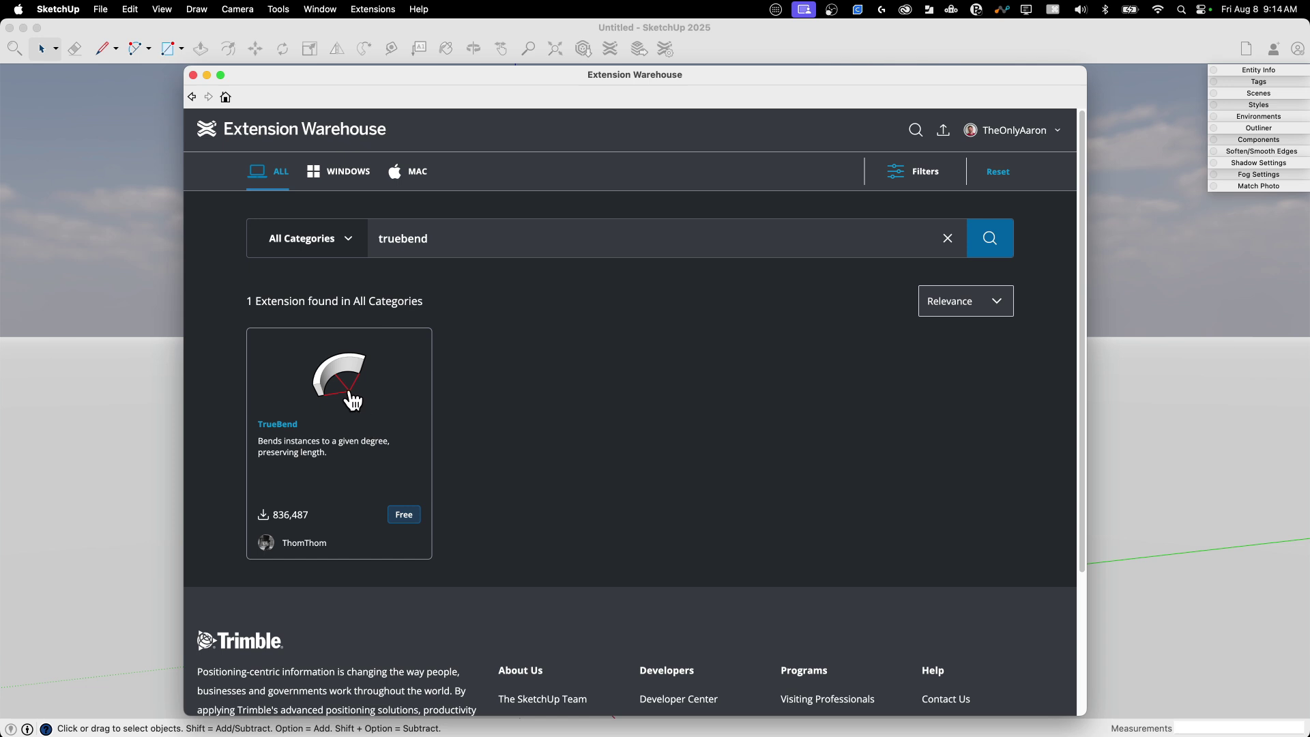
{"action": "left_click", "coordinate": [339, 378]}
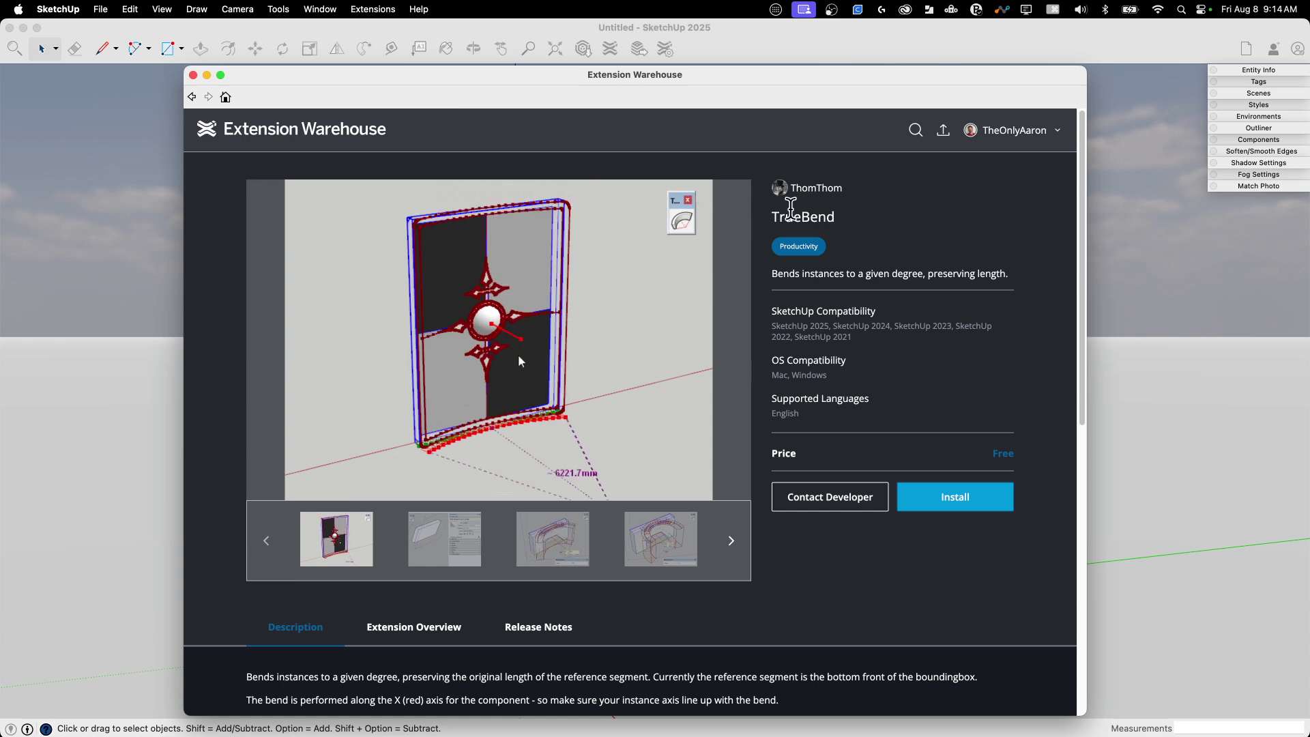
Review the TrueBend page's compatibility, price and description, including how the extension is accessed and controlled.
{"action": "scroll", "coordinate": [749, 264], "scroll_direction": "down", "scroll_amount": 2}
{"action": "scroll", "coordinate": [750, 273], "scroll_direction": "down", "scroll_amount": 1}
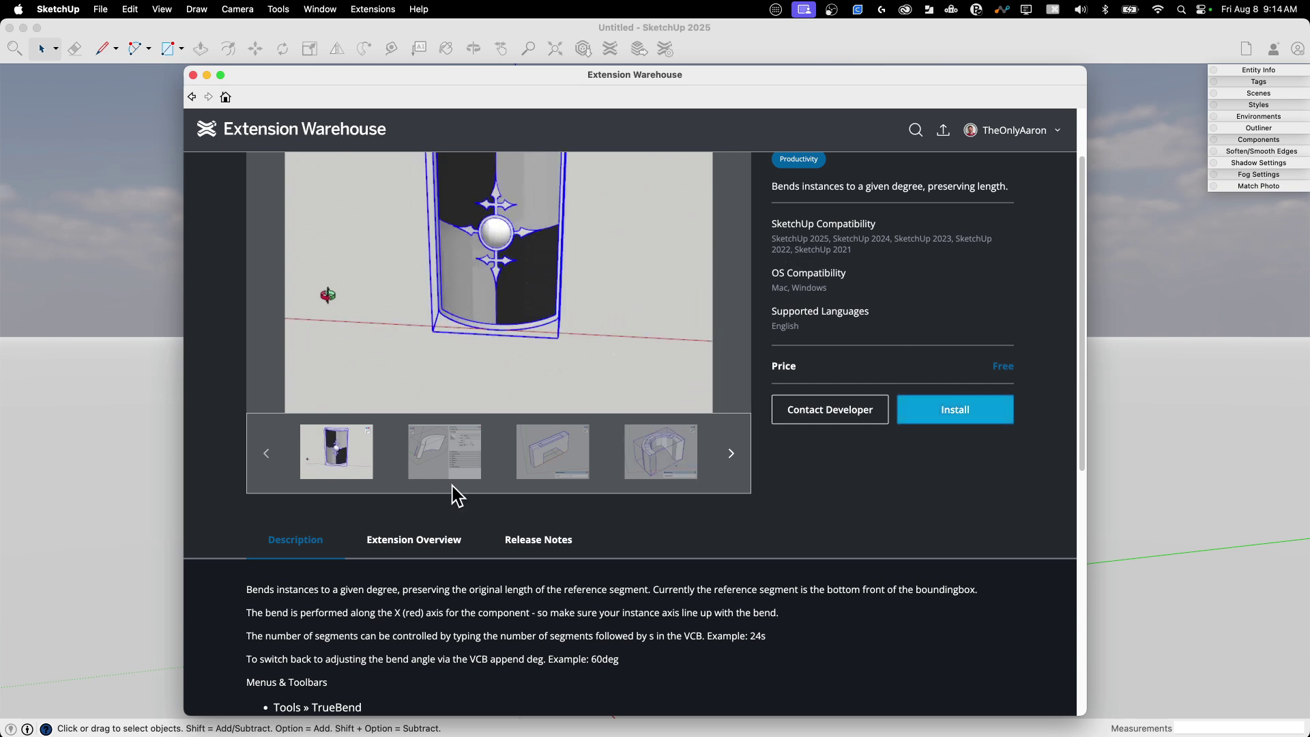
{"action": "scroll", "coordinate": [454, 492], "scroll_direction": "up", "scroll_amount": 3}
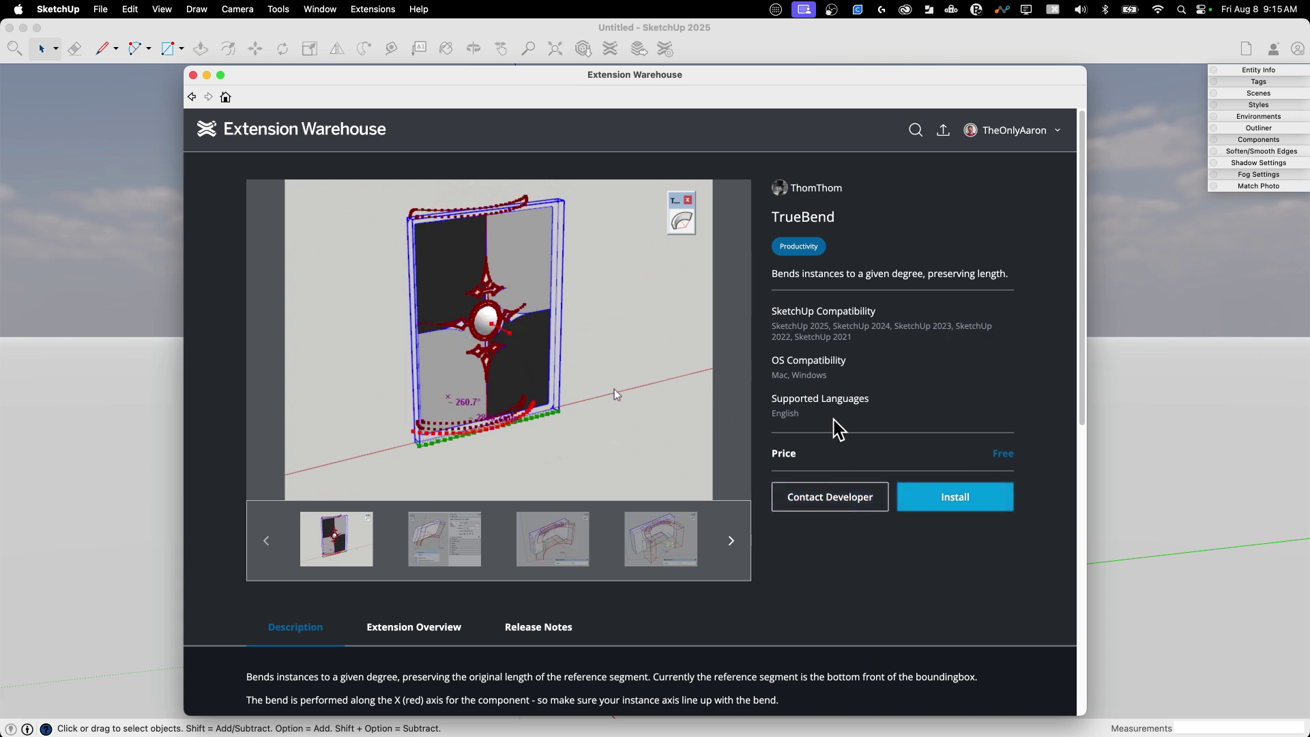
{"action": "scroll", "coordinate": [862, 573], "scroll_direction": "down", "scroll_amount": 1}
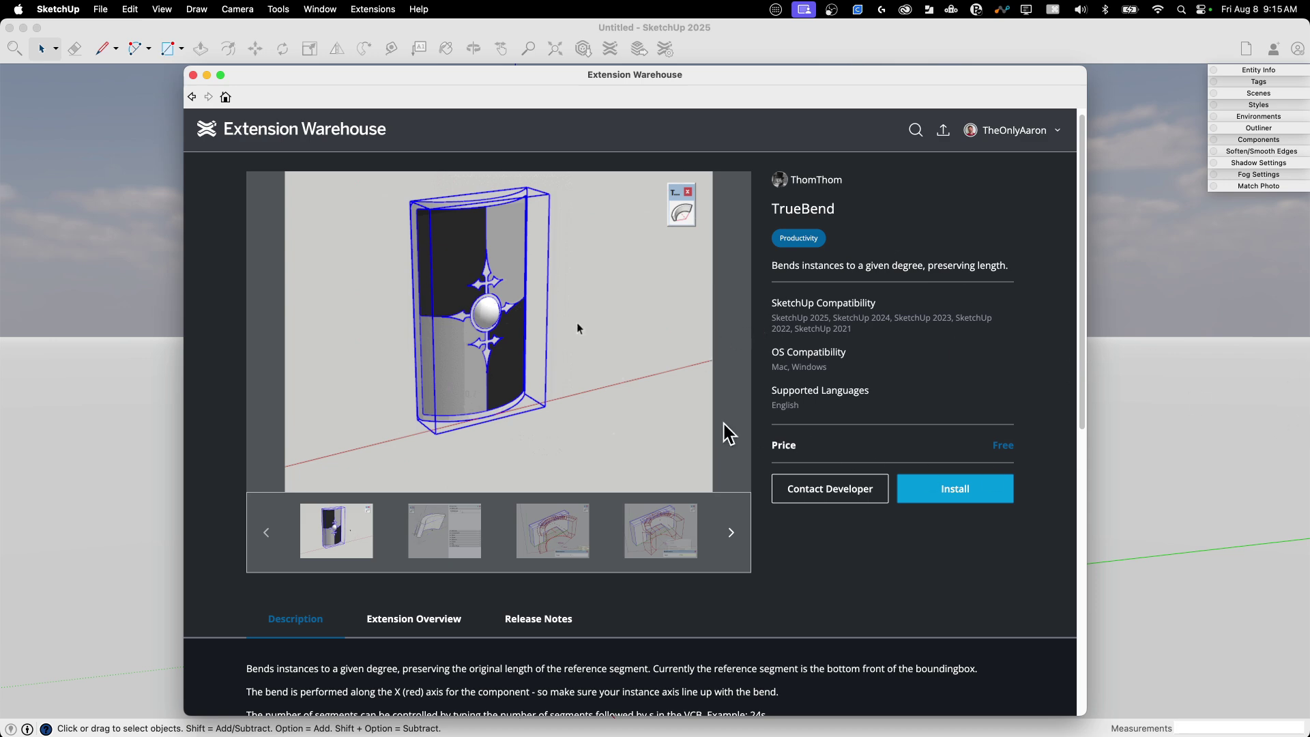
{"action": "scroll", "coordinate": [852, 430], "scroll_direction": "down", "scroll_amount": 5}
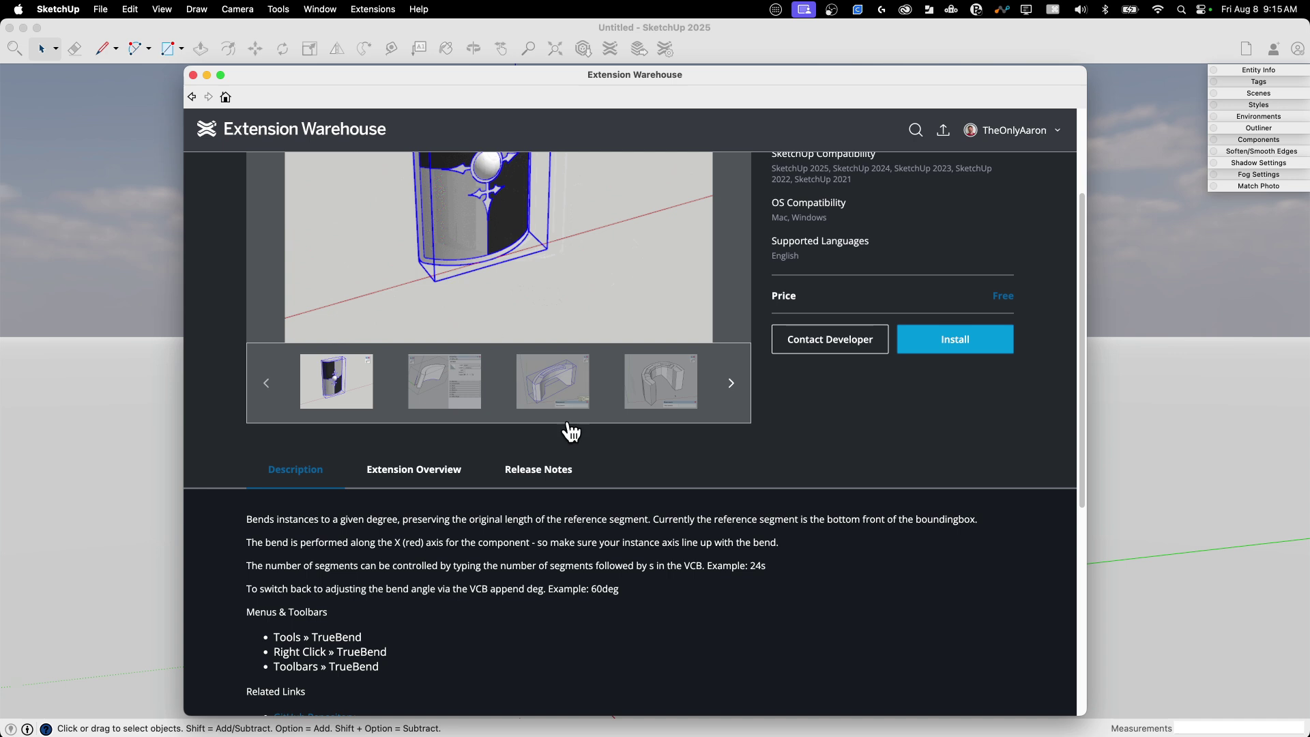
{"action": "scroll", "coordinate": [868, 380], "scroll_direction": "down", "scroll_amount": 5}
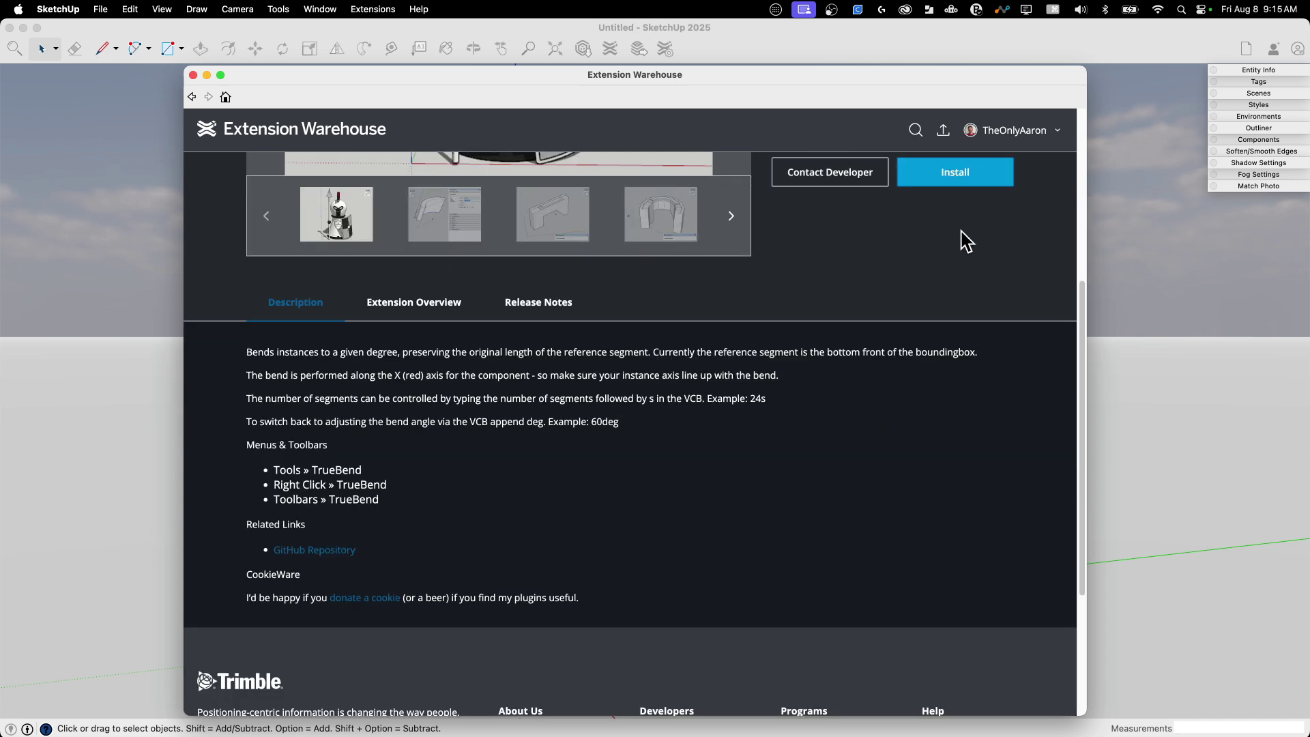
Install the TrueBend extension, accept the system access request, and close the Extension Warehouse.
{"action": "scroll", "coordinate": [976, 235], "scroll_direction": "up", "scroll_amount": 1}
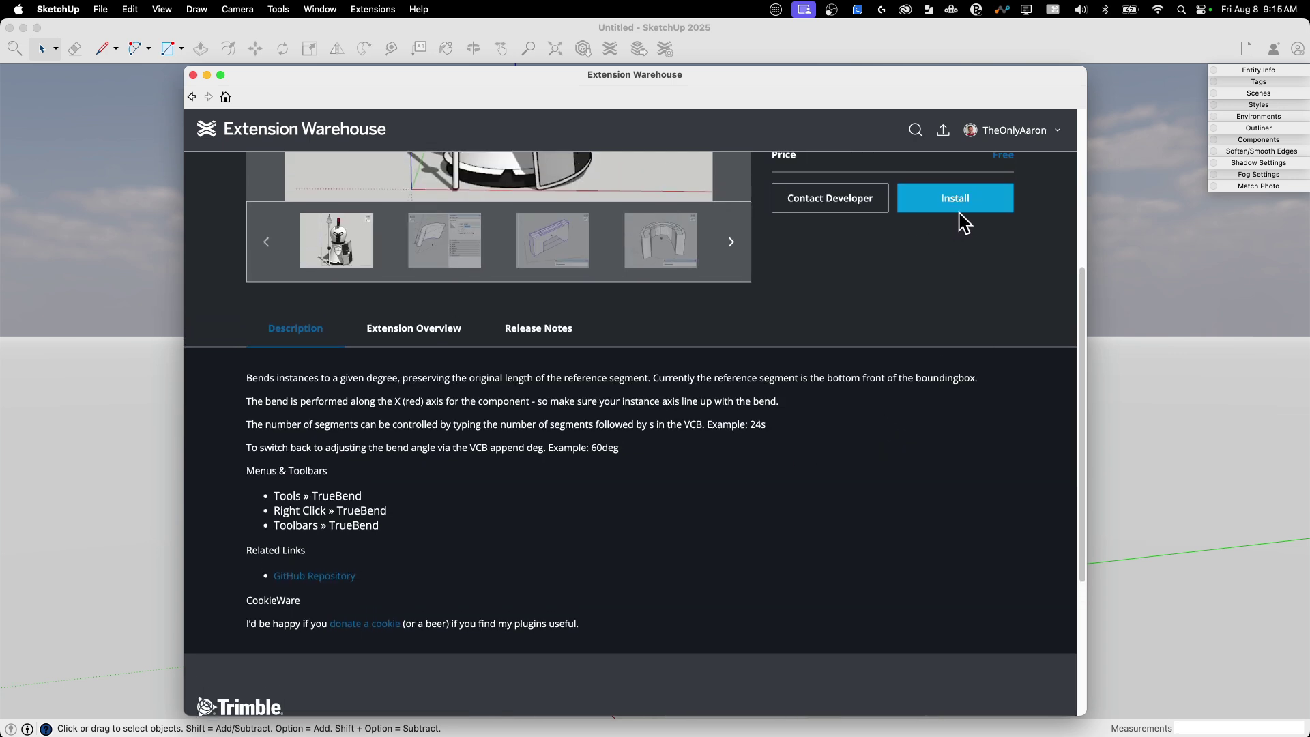
{"action": "left_click", "coordinate": [990, 199]}
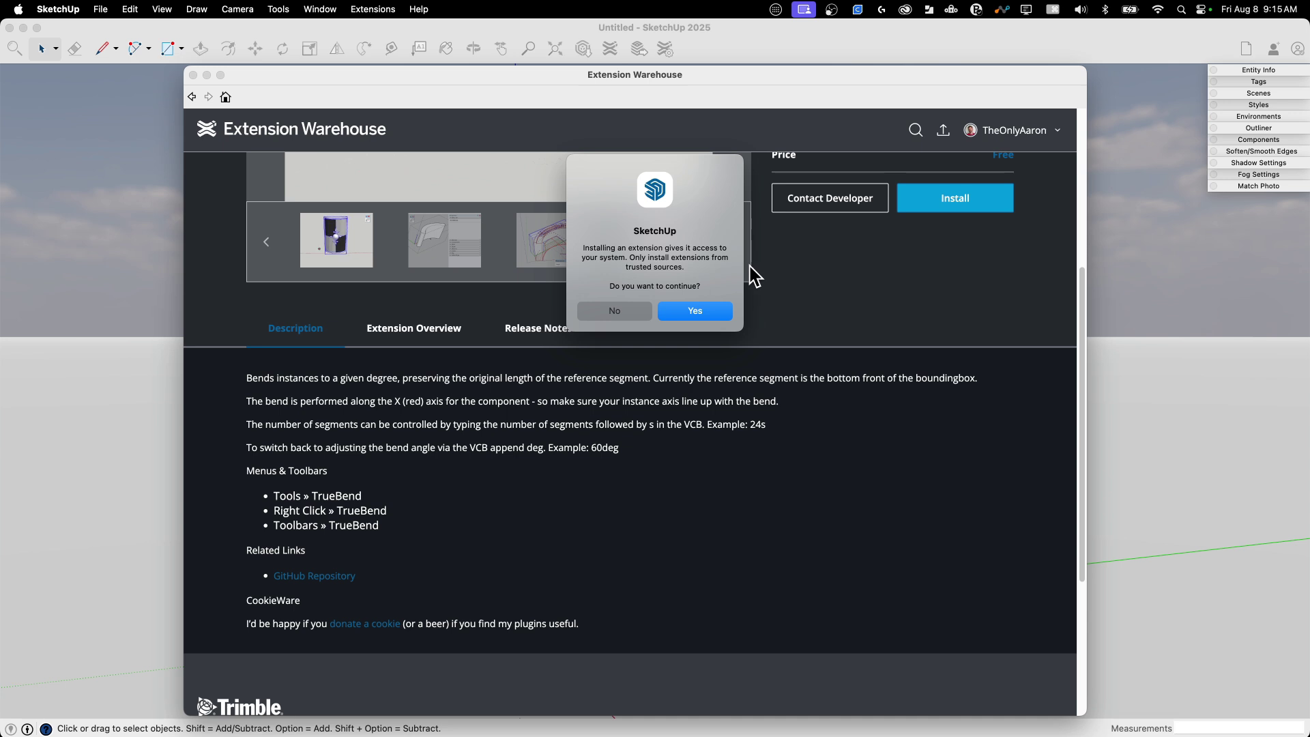
{"action": "left_click", "coordinate": [710, 311]}
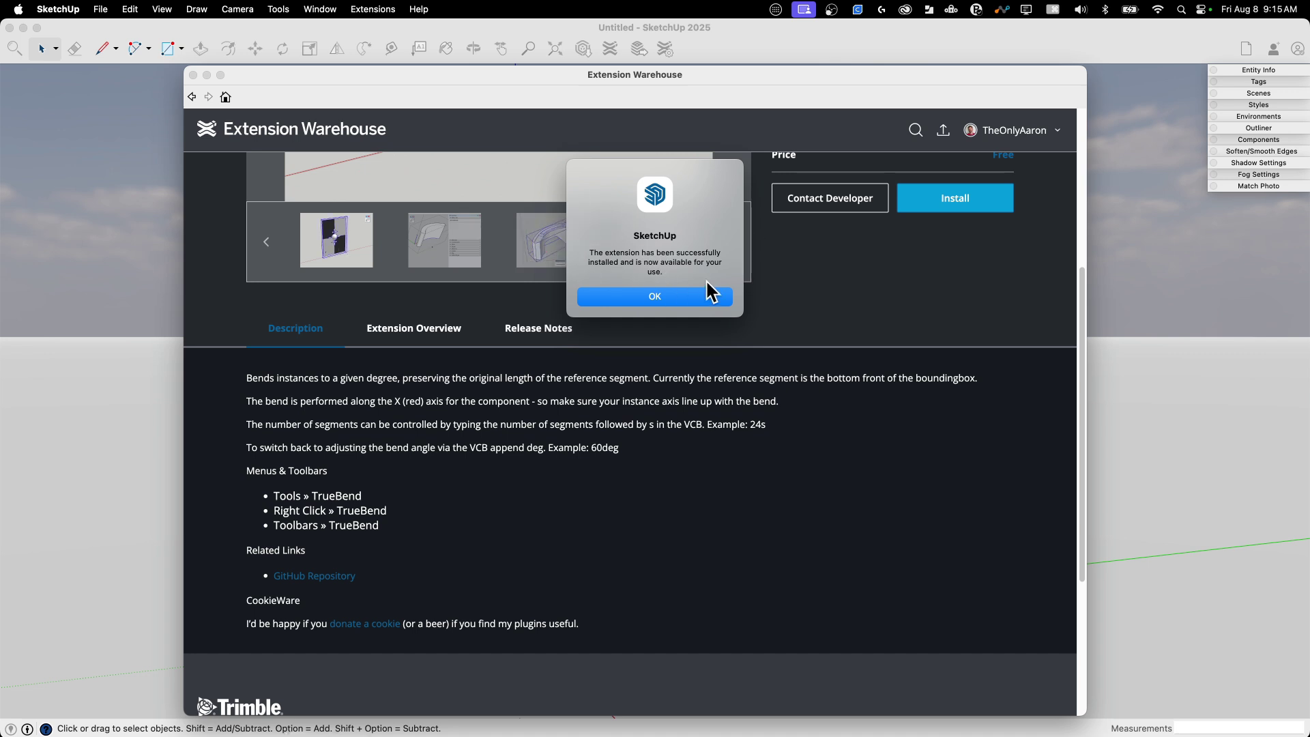
{"action": "left_click", "coordinate": [665, 300]}
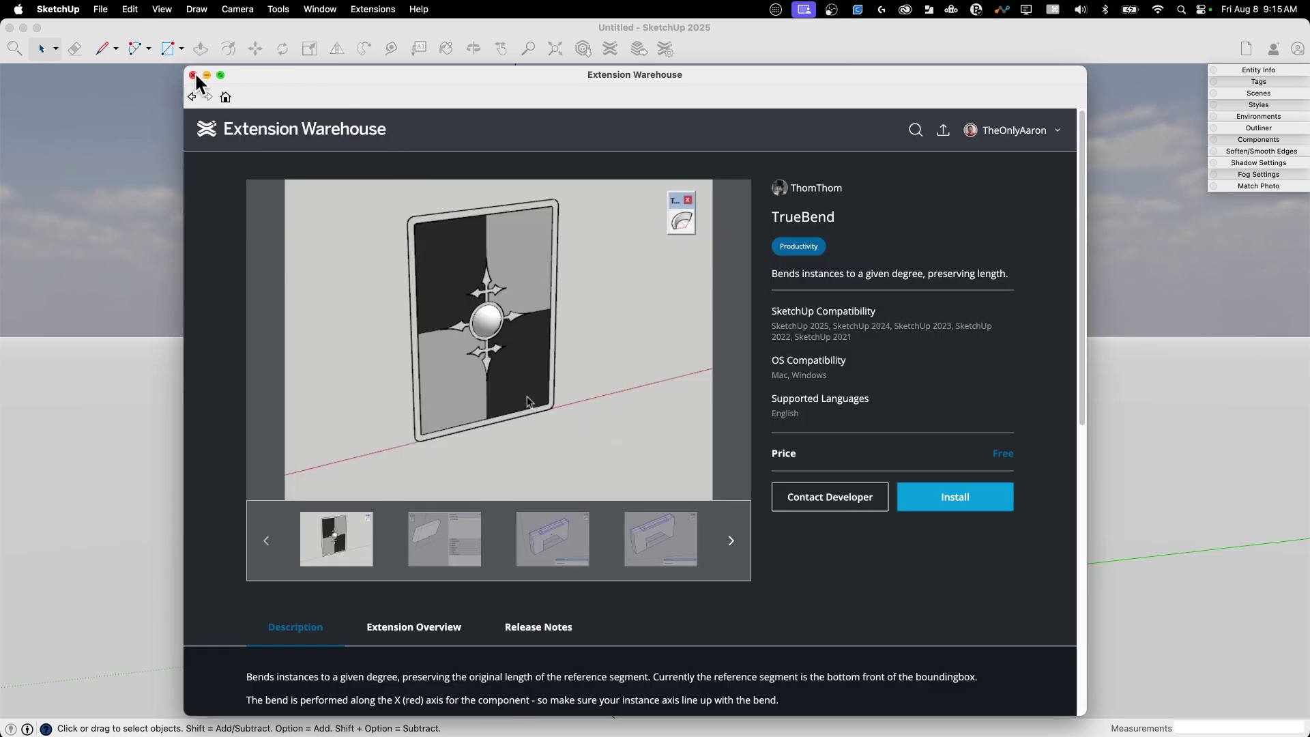
{"action": "left_click", "coordinate": [193, 75]}
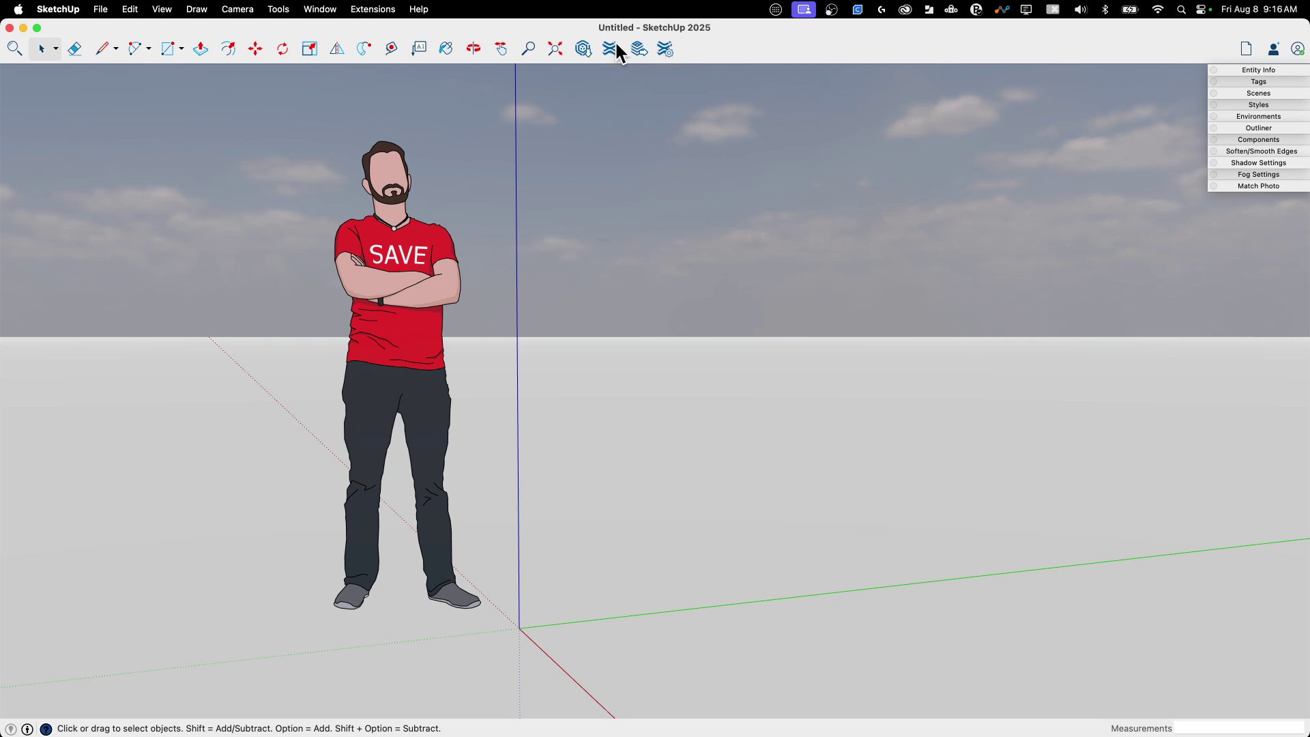
Check the Extension Manager's list of installed extensions for True Bend, and close the manager.
{"action": "left_click", "coordinate": [666, 49]}
{"action": "scroll", "coordinate": [265, 315], "scroll_direction": "down", "scroll_amount": 1}
{"action": "scroll", "coordinate": [265, 315], "scroll_direction": "down", "scroll_amount": 15}
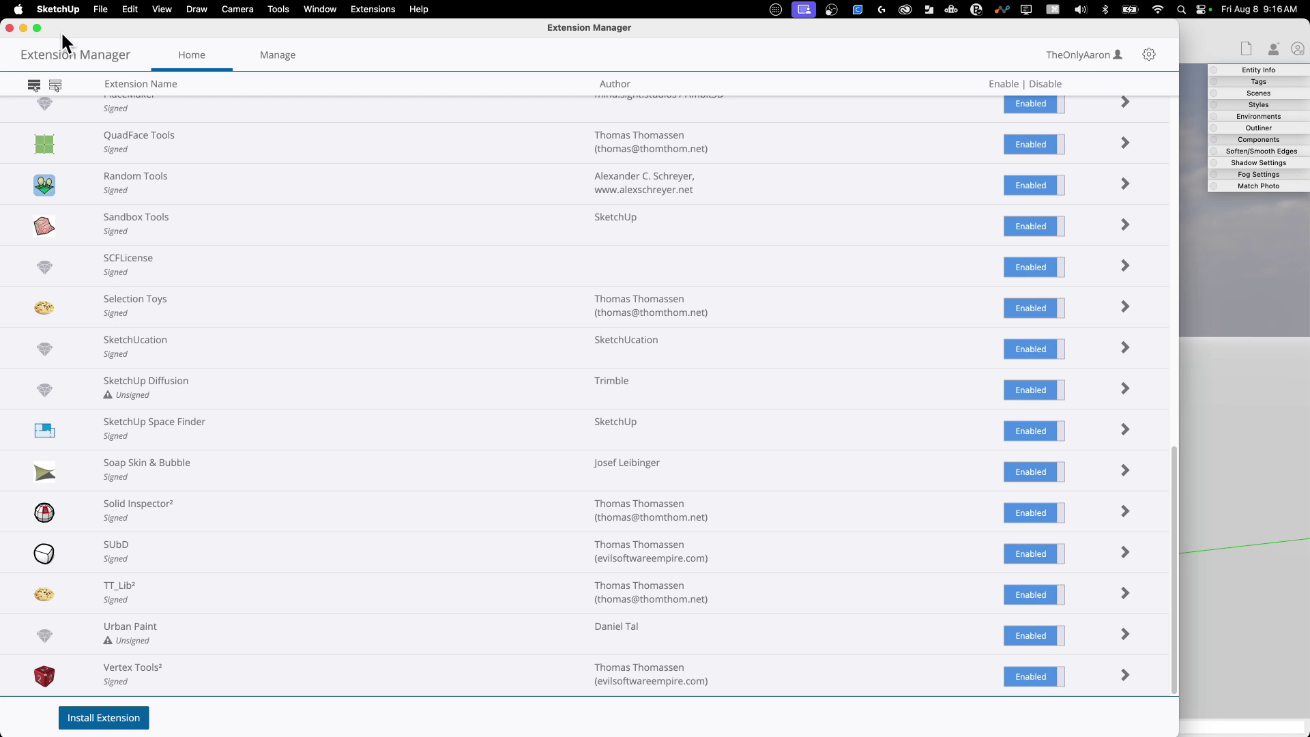
{"action": "left_click", "coordinate": [10, 28]}
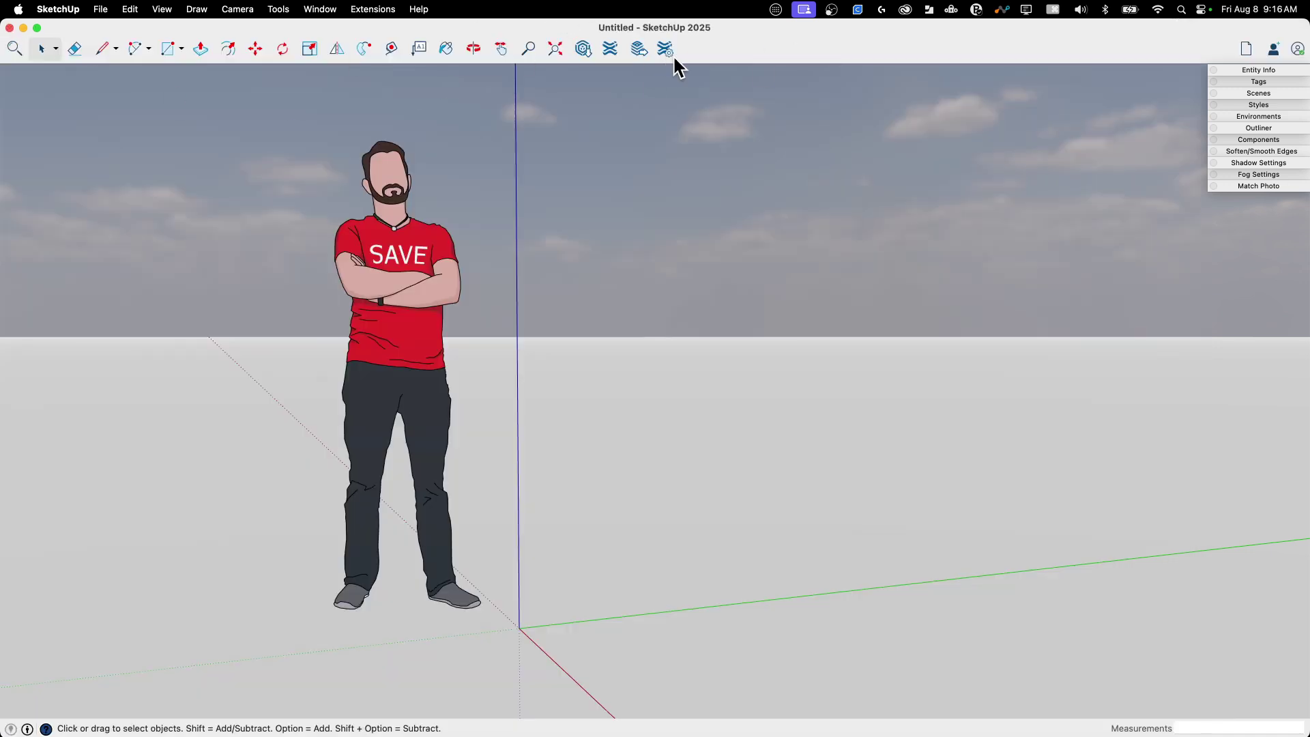
Restart SketchUp and expand True Bend's details in the Extension Manager.
{"action": "left_click", "coordinate": [58, 9]}
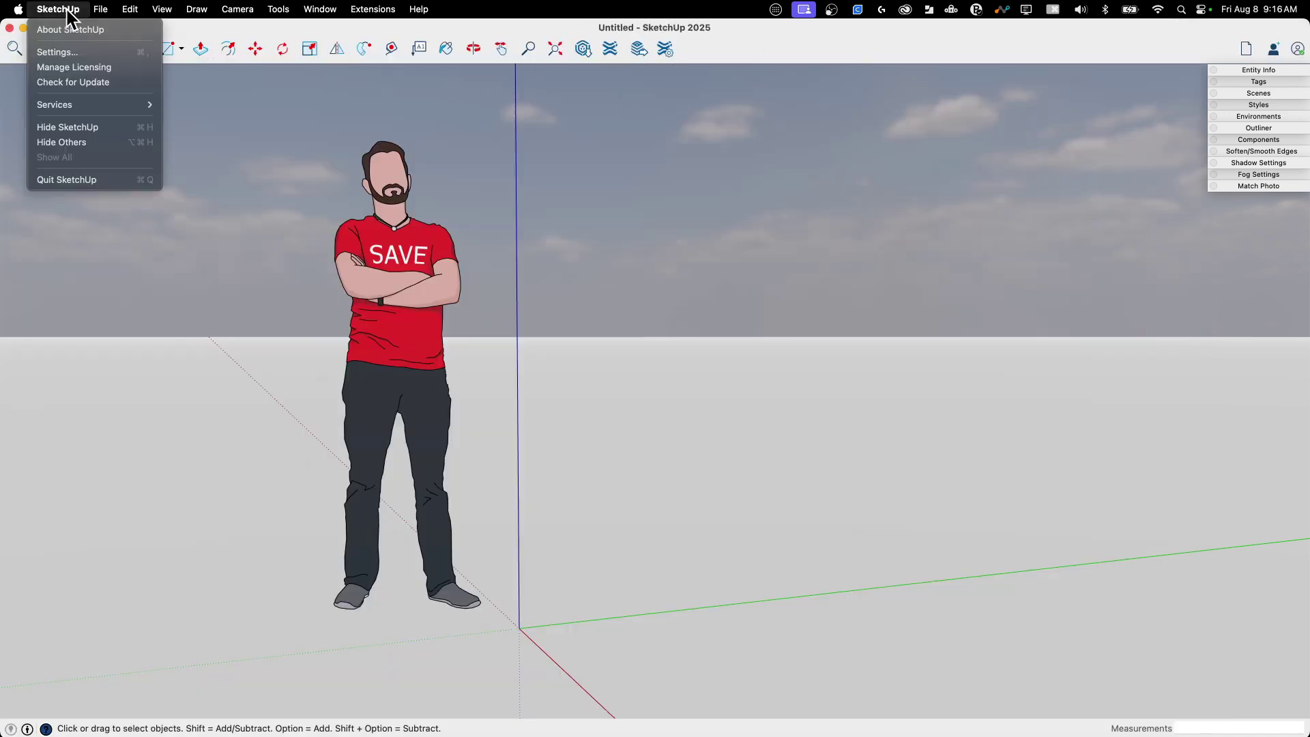
{"action": "left_click", "coordinate": [68, 178]}
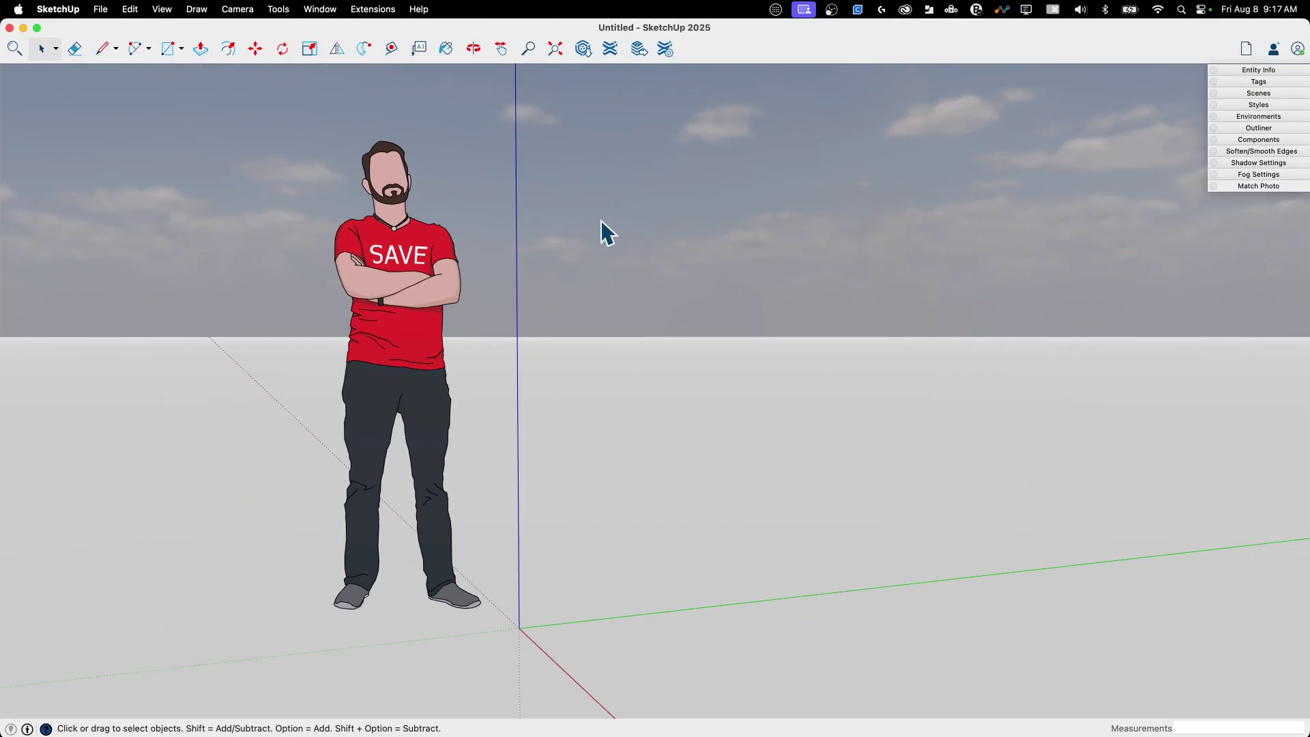
{"action": "left_click", "coordinate": [665, 49]}
{"action": "scroll", "coordinate": [314, 430], "scroll_direction": "down", "scroll_amount": 20}
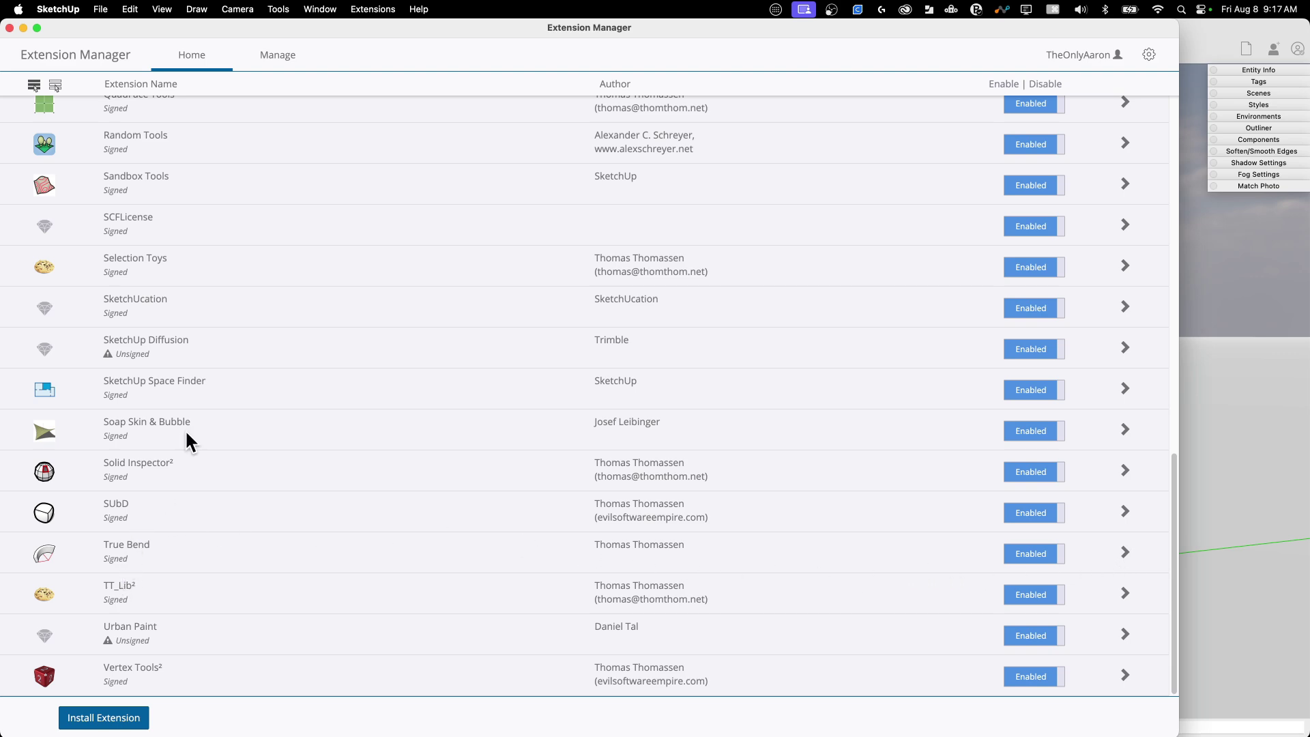
{"action": "mouse_move", "coordinate": [404, 34]}
{"action": "left_mouse_down"}
{"action": "mouse_move", "coordinate": [438, 116]}
{"action": "mouse_move", "coordinate": [491, 347]}
{"action": "mouse_move", "coordinate": [402, 7]}
{"action": "mouse_move", "coordinate": [410, 28]}
{"action": "left_mouse_up"}
{"action": "left_click", "coordinate": [1125, 552]}
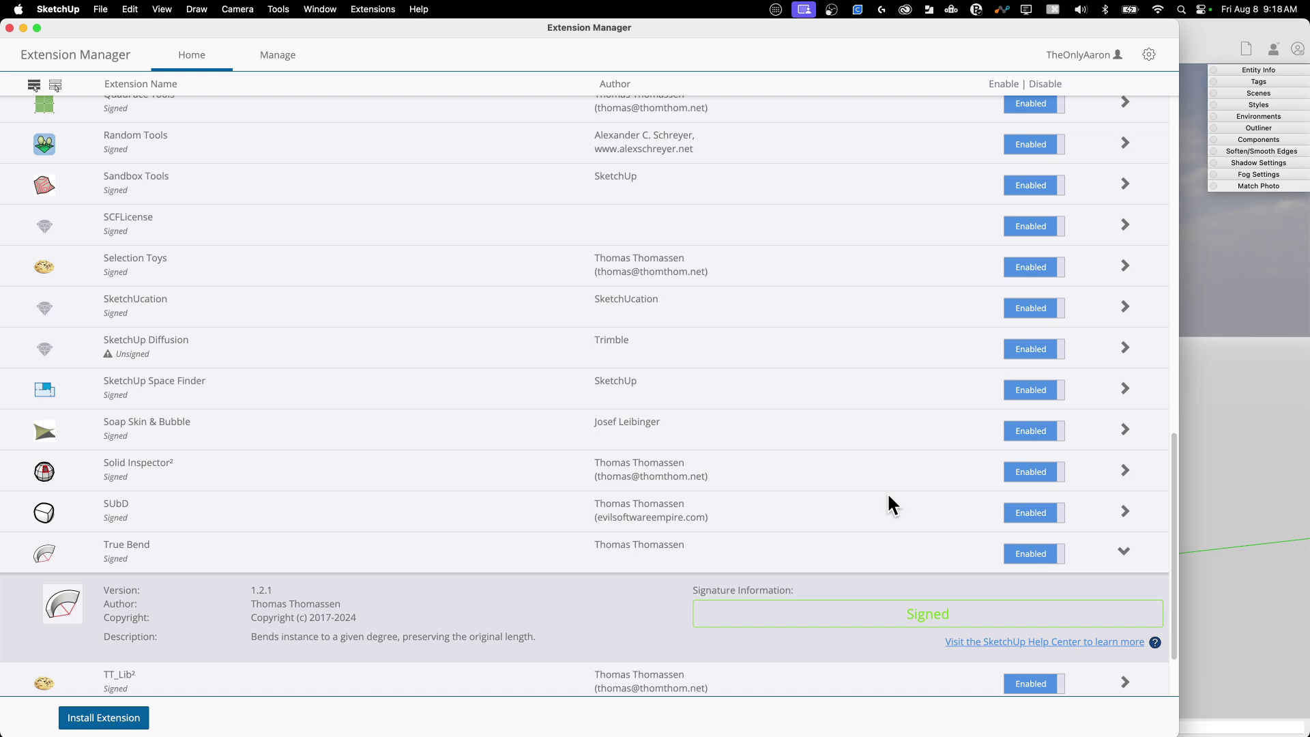
Uninstall the True Bend extension through the Extension Manager and confirm its removal.
{"action": "left_click", "coordinate": [270, 62]}
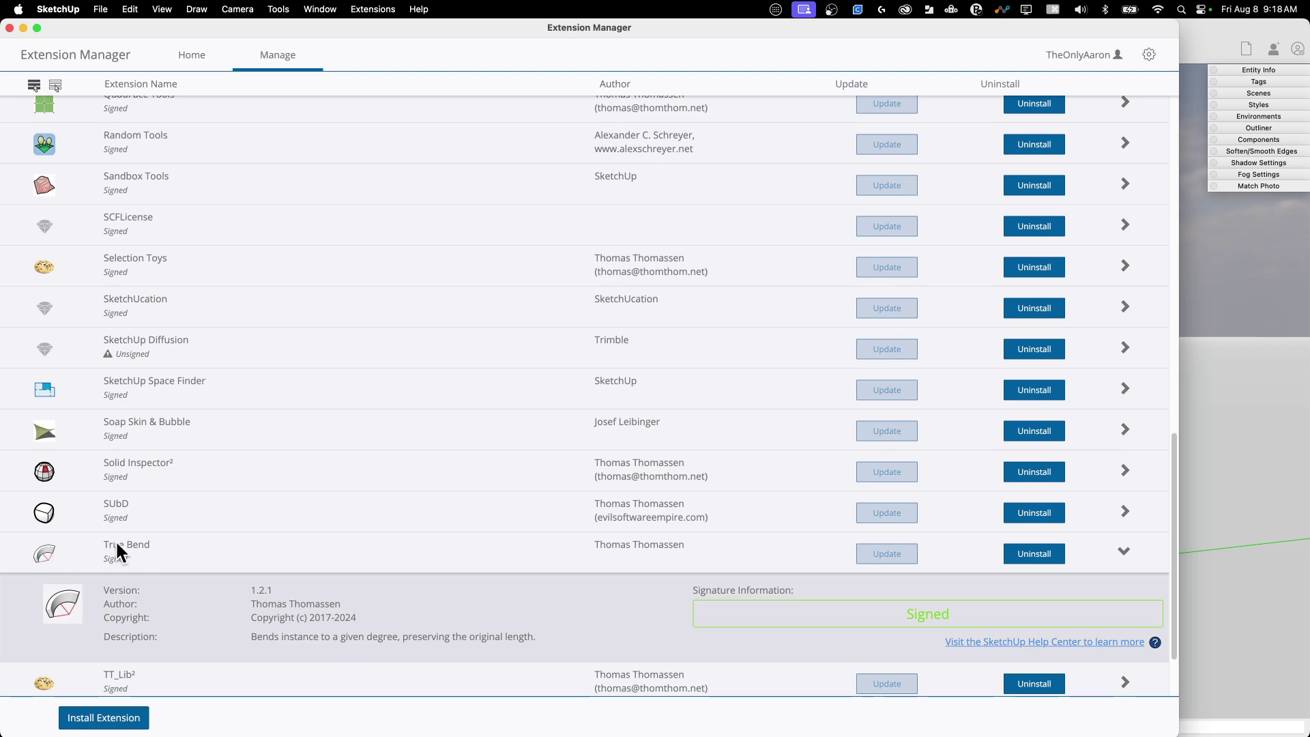
{"action": "left_click", "coordinate": [1051, 558]}
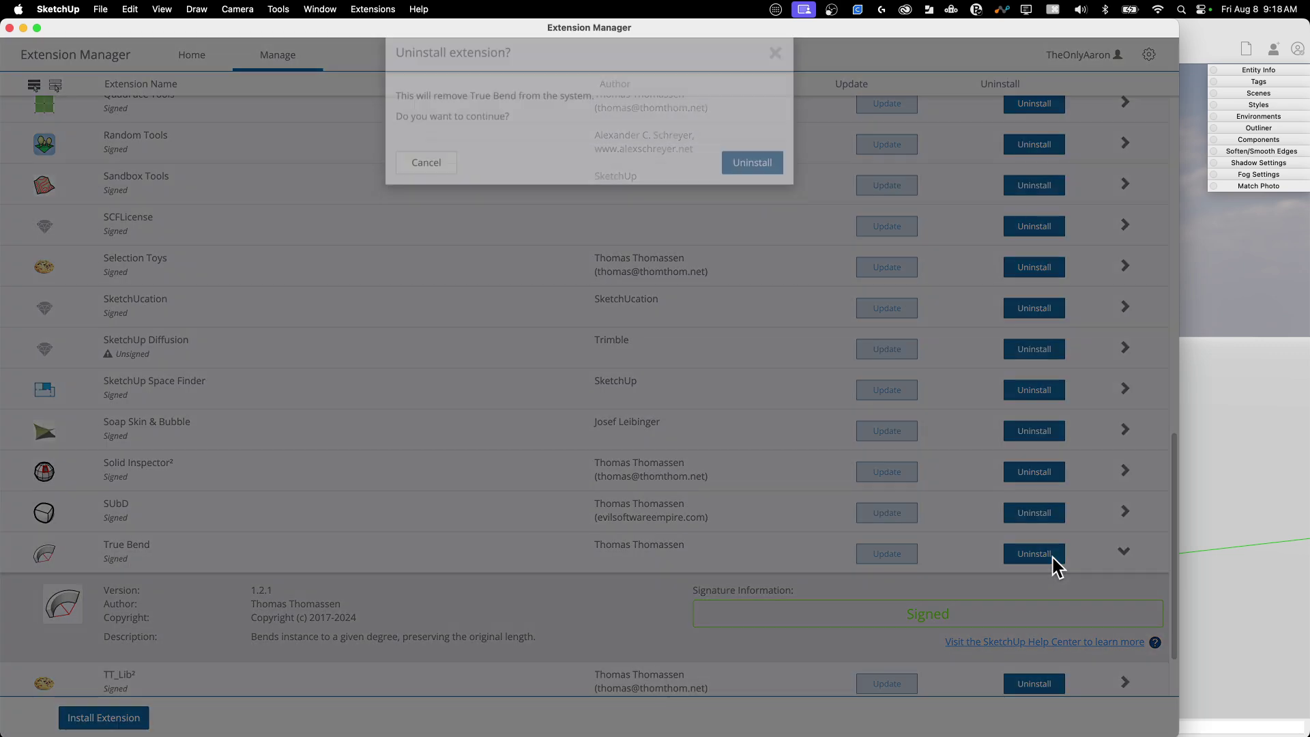
{"action": "left_click", "coordinate": [754, 195]}
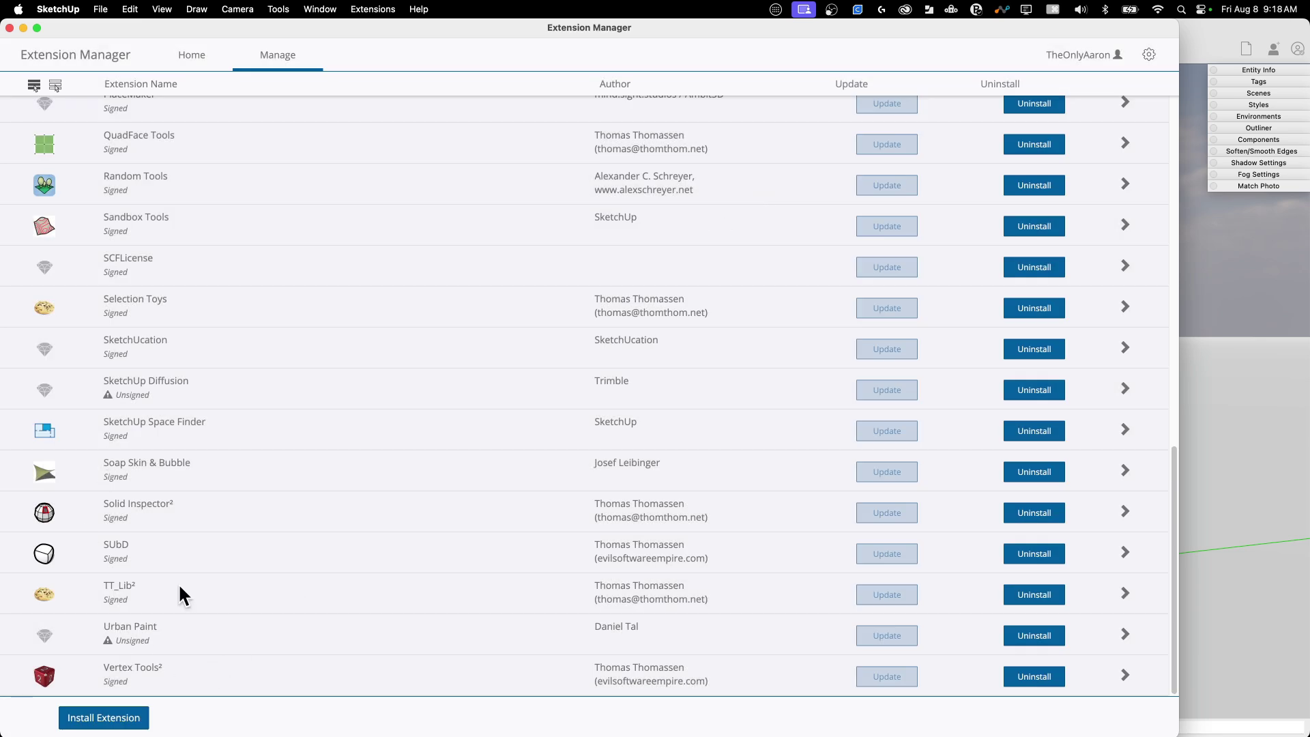
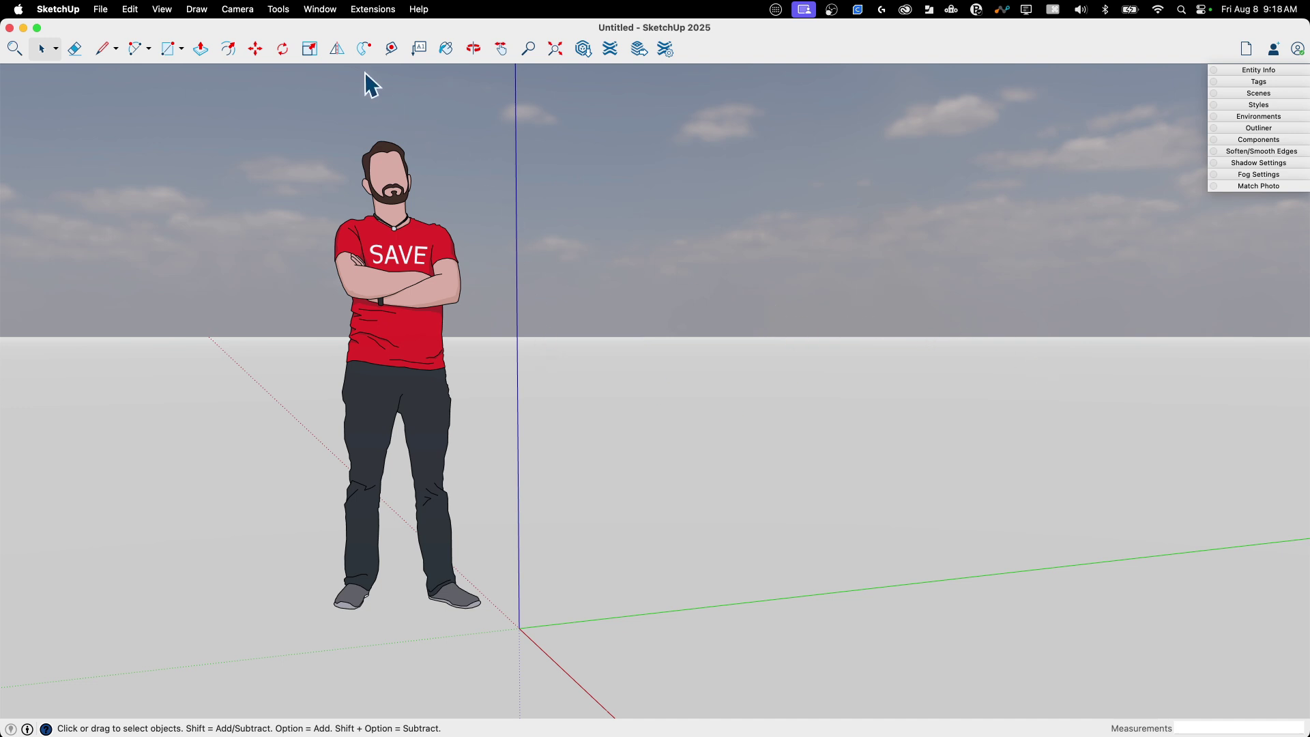
{"action": "left_click", "coordinate": [374, 9]}
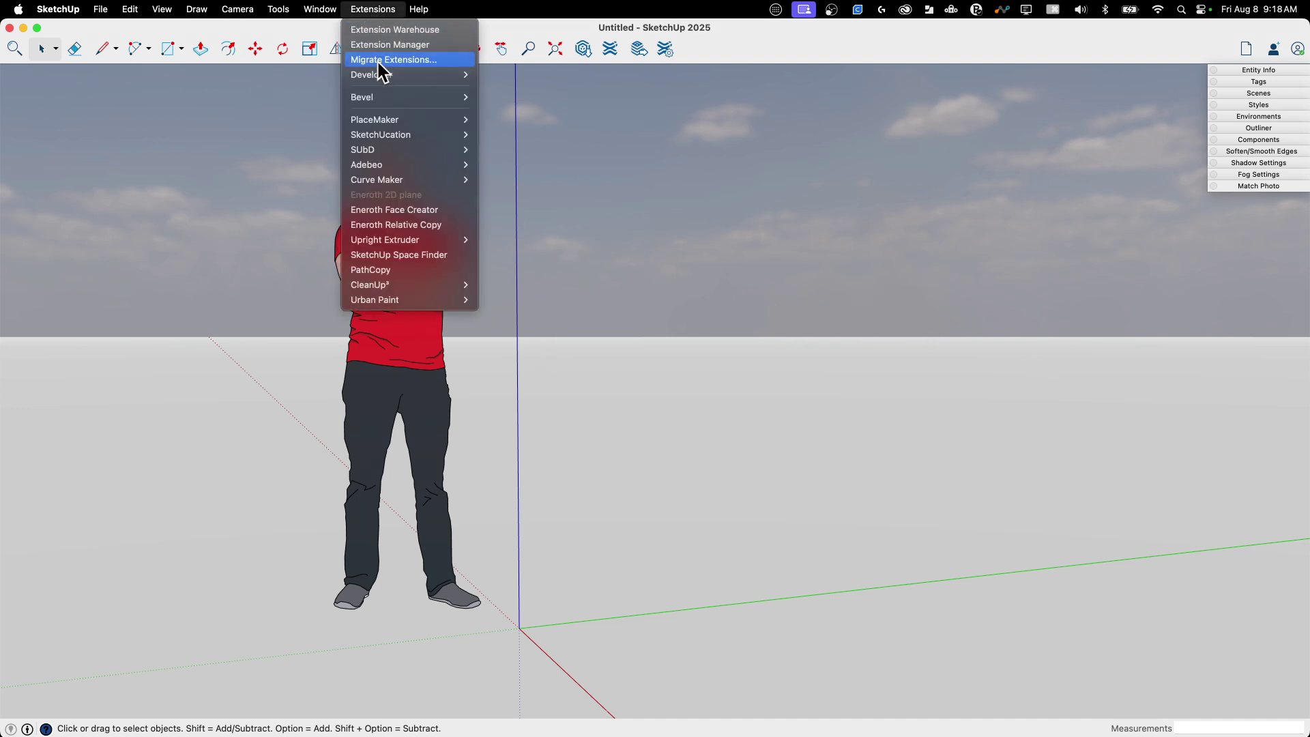
{"action": "left_click", "coordinate": [331, 242]}
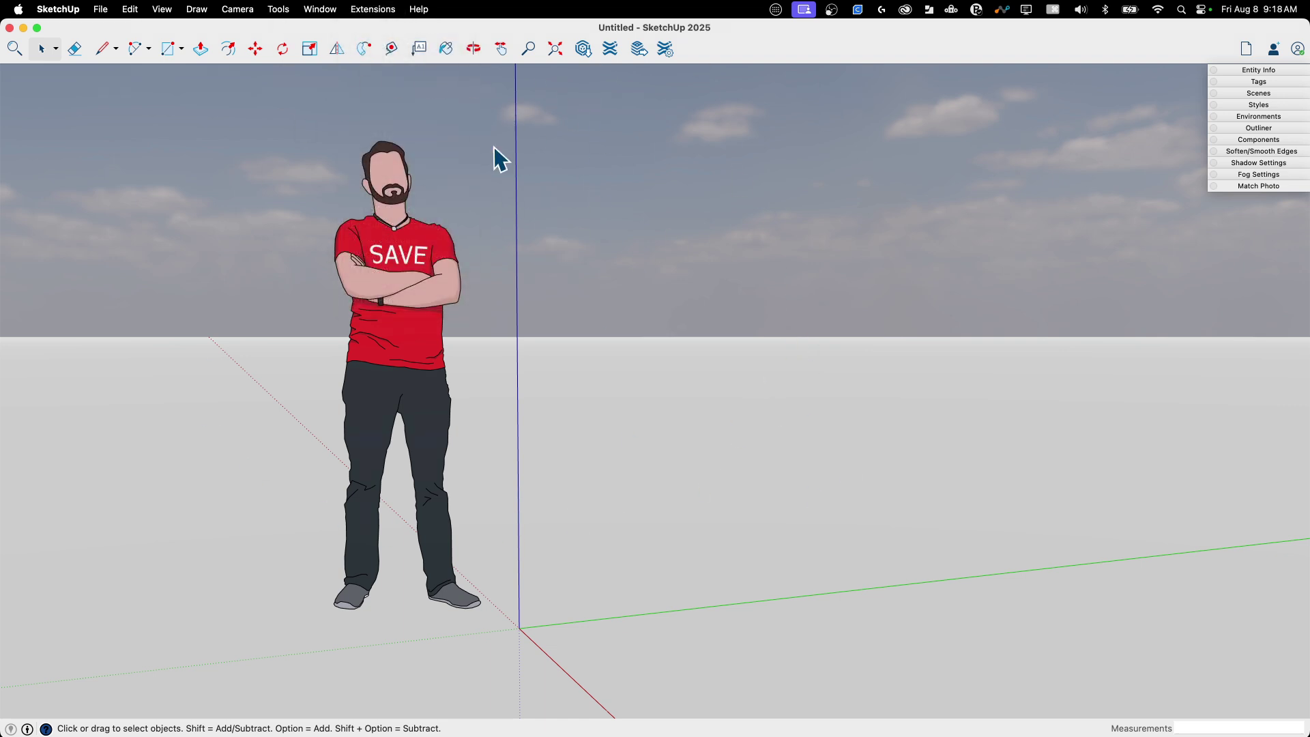
Restart SketchUp, check the Extension Manager's list for True Bend again, and close the manager.
{"action": "left_click", "coordinate": [58, 9]}
{"action": "left_click", "coordinate": [667, 49]}
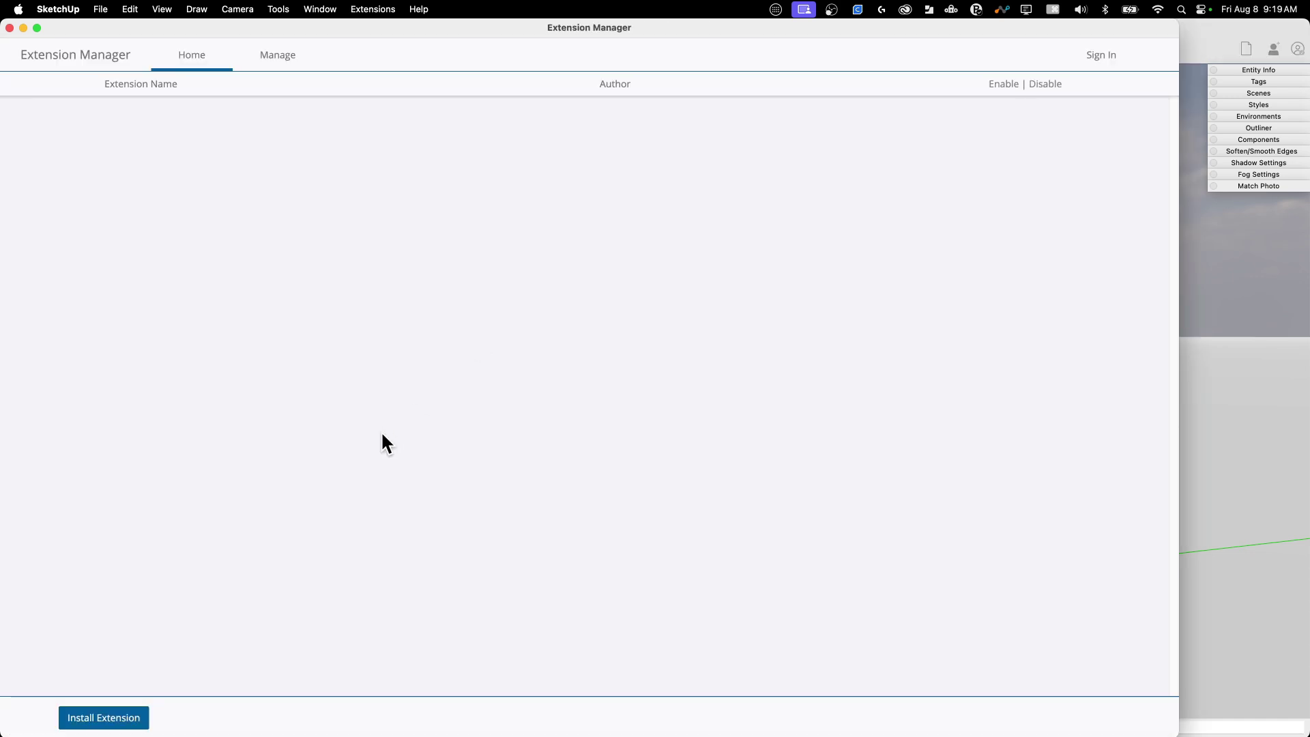
{"action": "scroll", "coordinate": [225, 464], "scroll_direction": "down", "scroll_amount": 15}
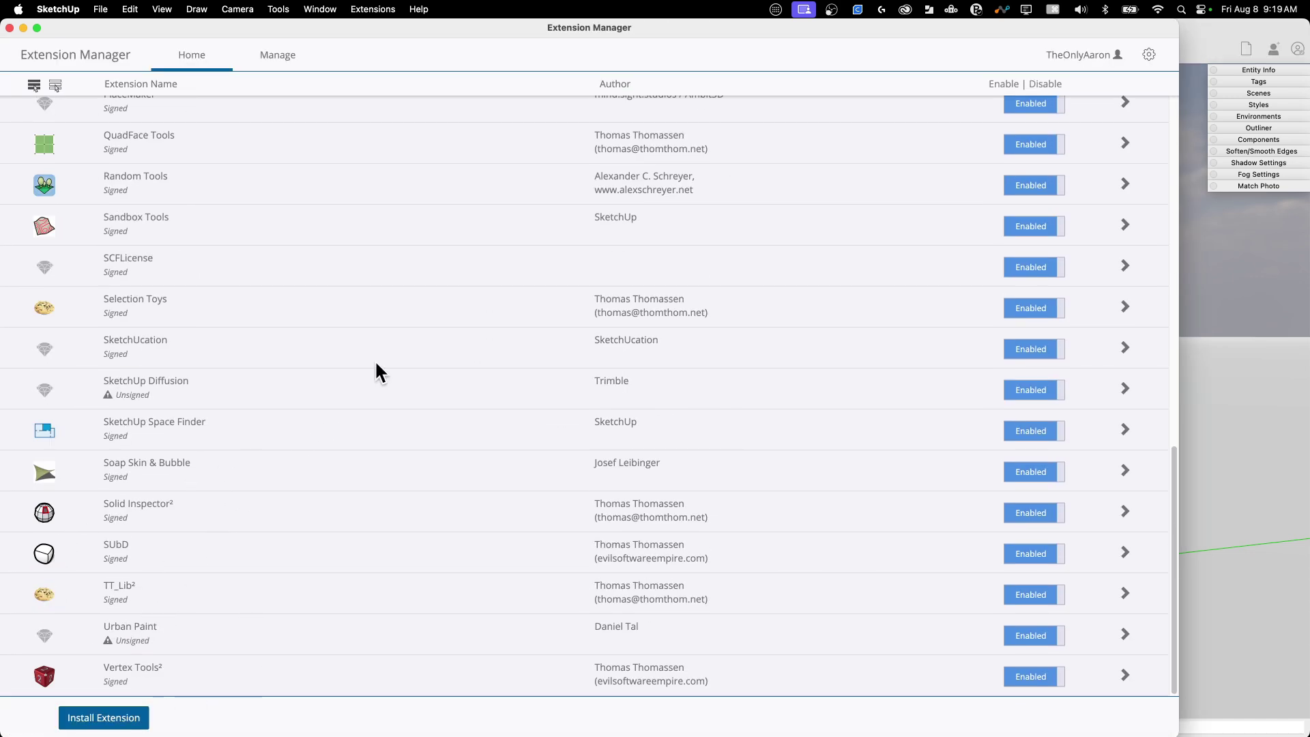
{"action": "left_click", "coordinate": [10, 28]}
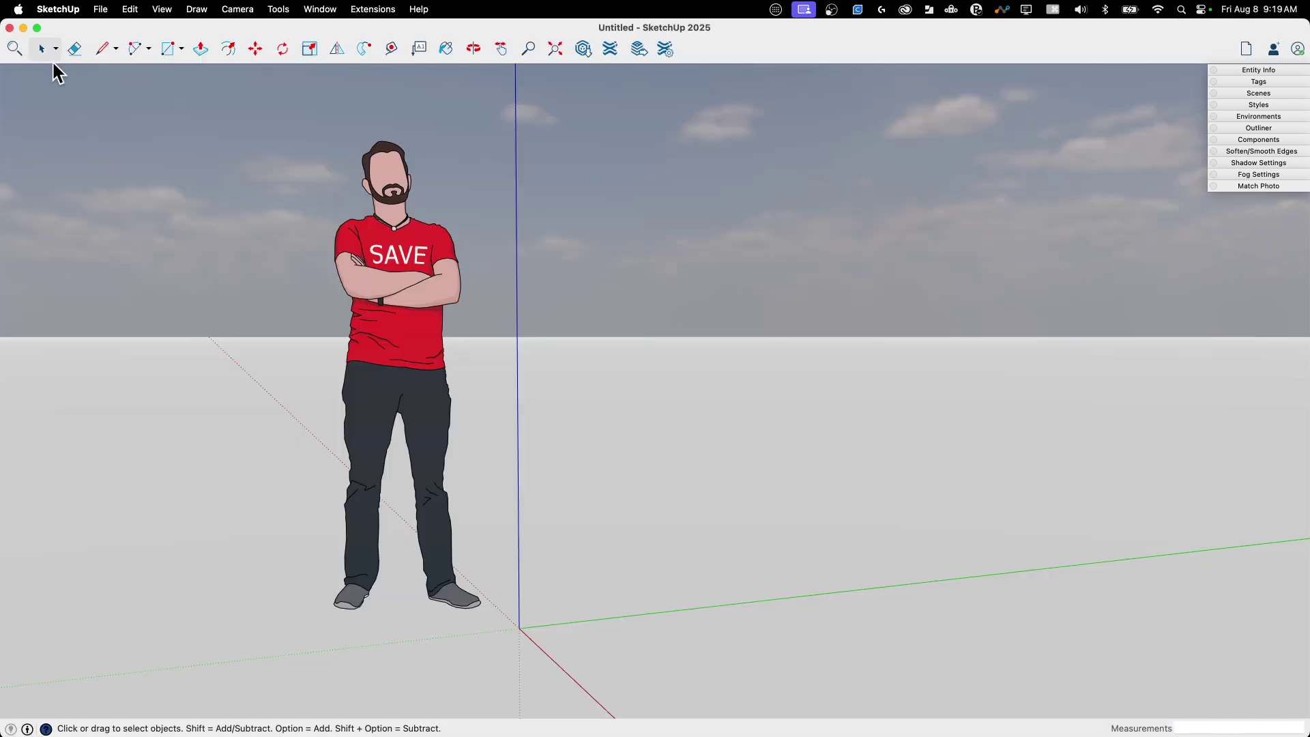
Switch to the Extension Warehouse website in Chrome and search all categories for "truebend".
{"action": "left_click", "coordinate": [610, 48]}
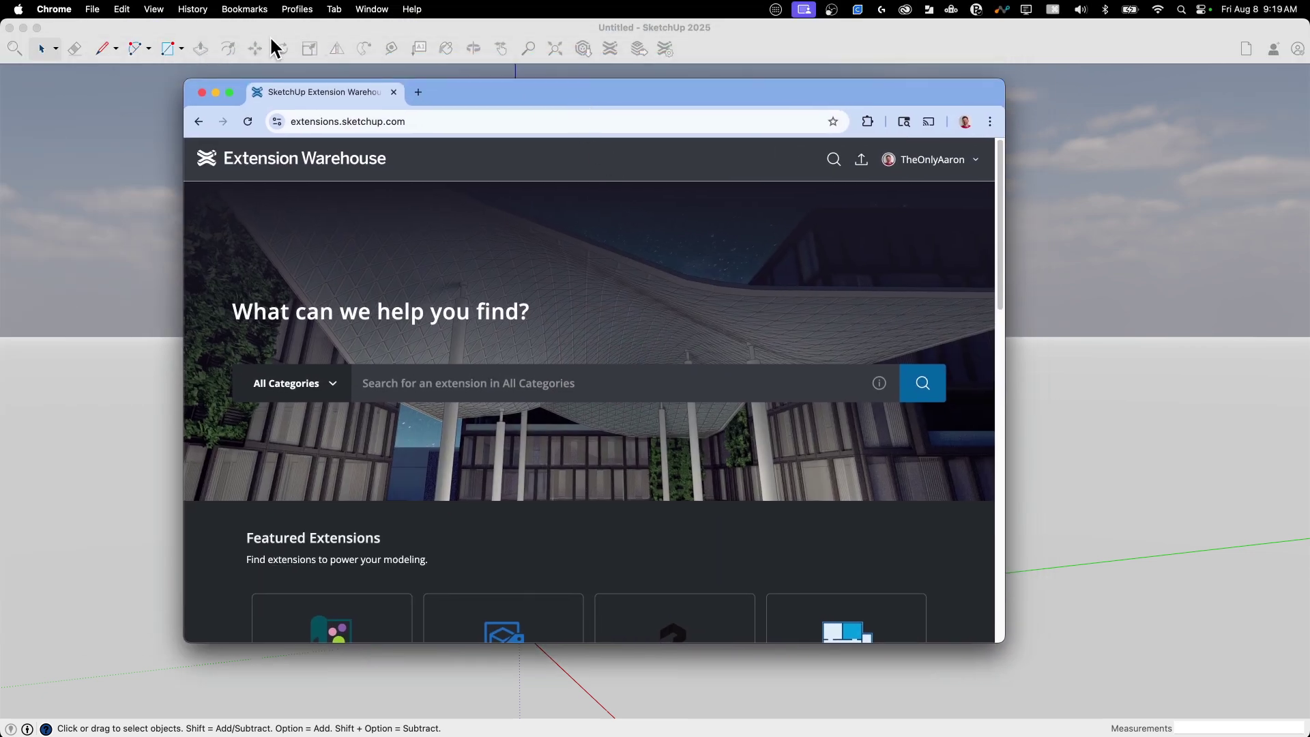
{"action": "left_click", "coordinate": [514, 380]}
{"action": "type", "text": "true"}
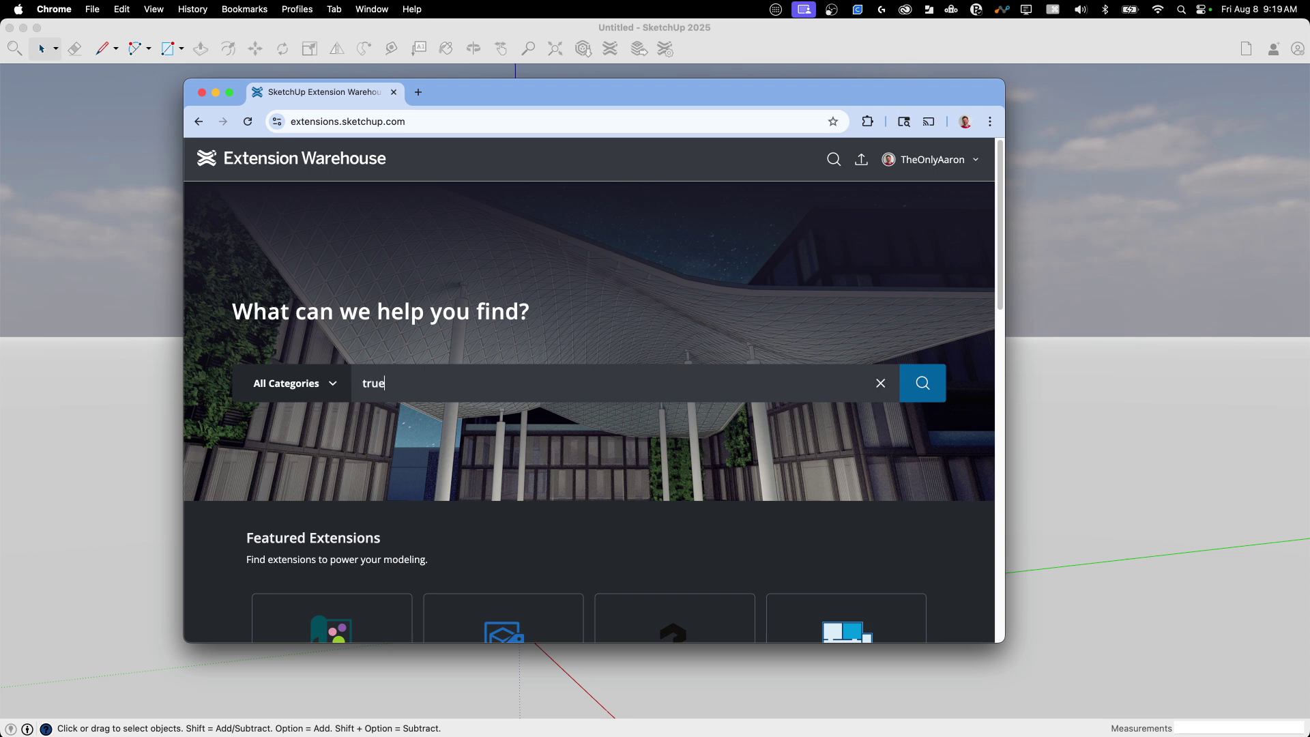
{"action": "type", "text": "bend"}
{"action": "key", "text": "Return"}
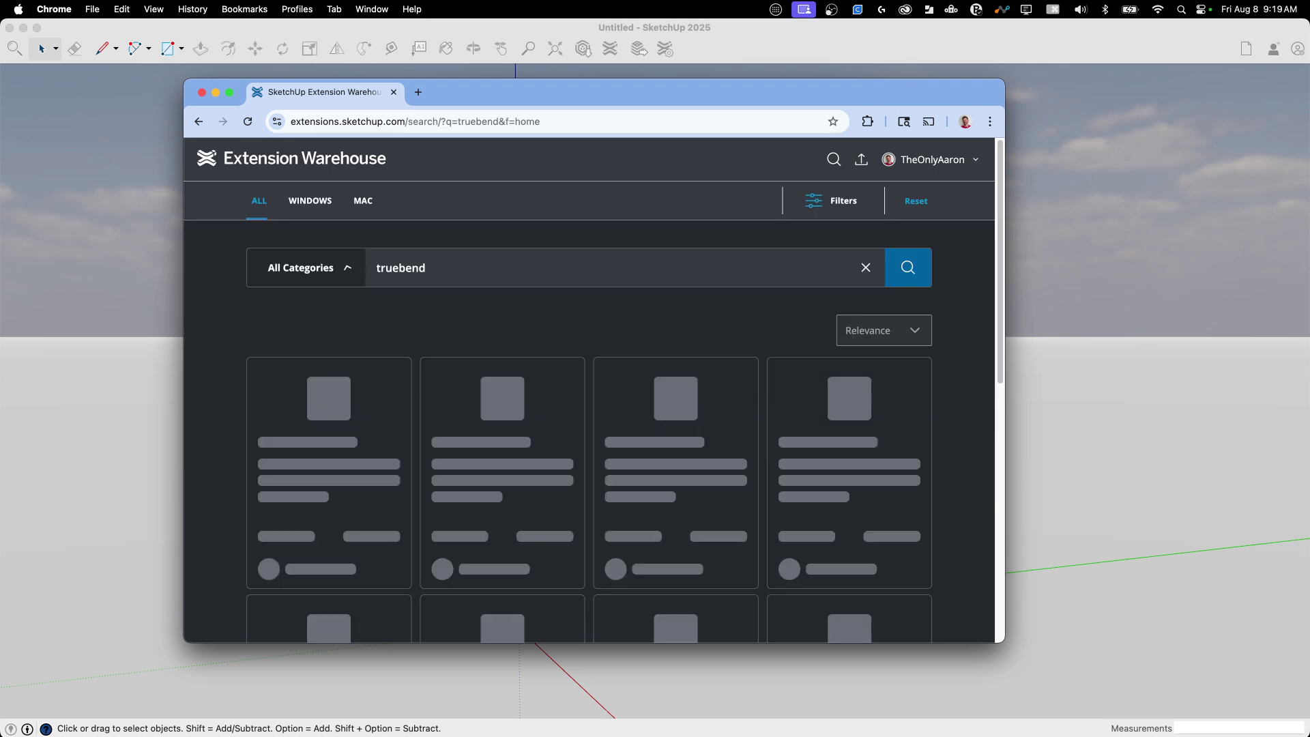
Open the TrueBend search result and download the extension's installation file.
{"action": "left_click", "coordinate": [374, 503]}
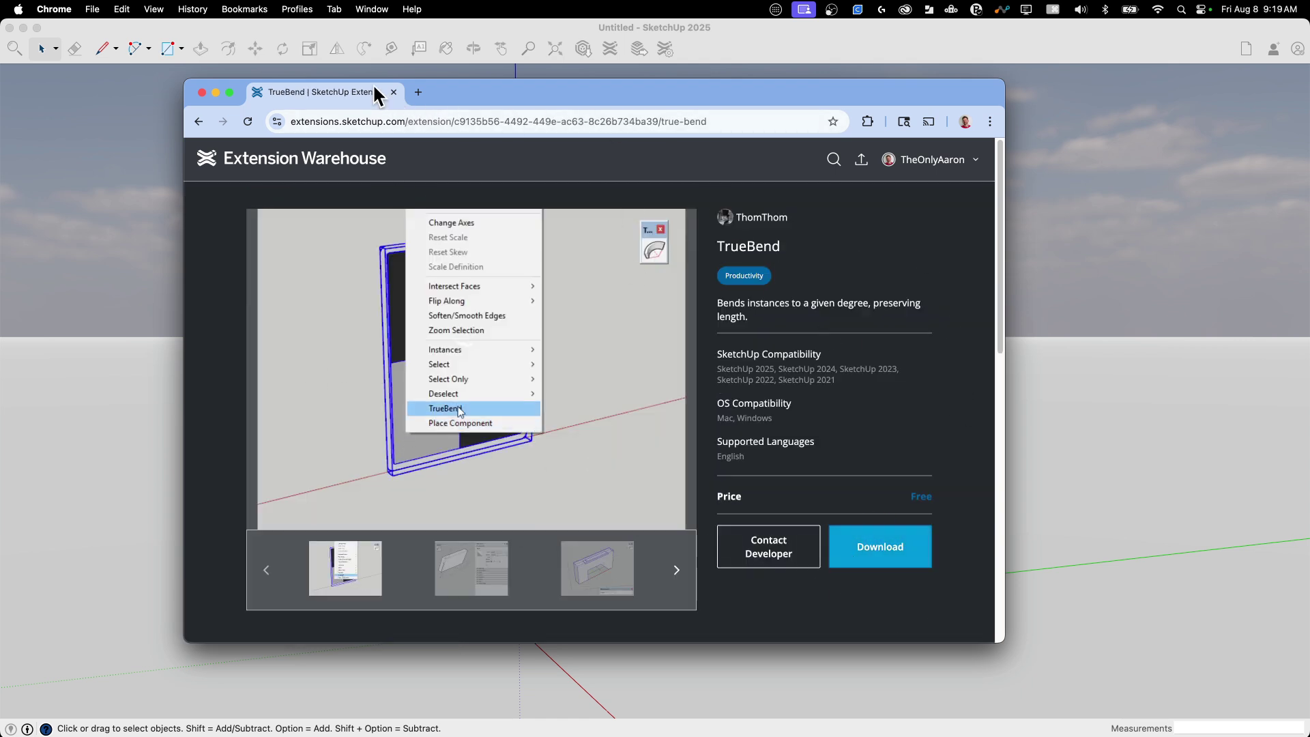
{"action": "left_click_drag", "start_coordinate": [532, 97], "coordinate": [509, 118]}
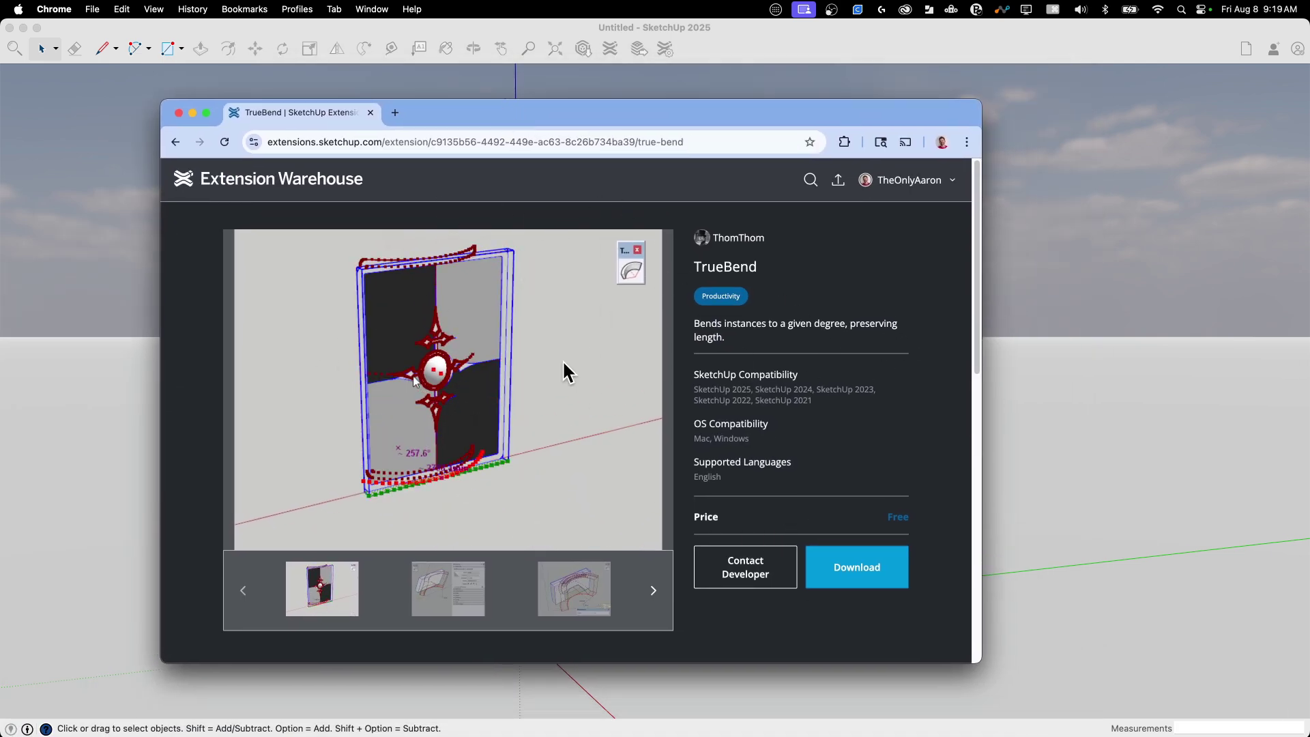
{"action": "left_click", "coordinate": [858, 585]}
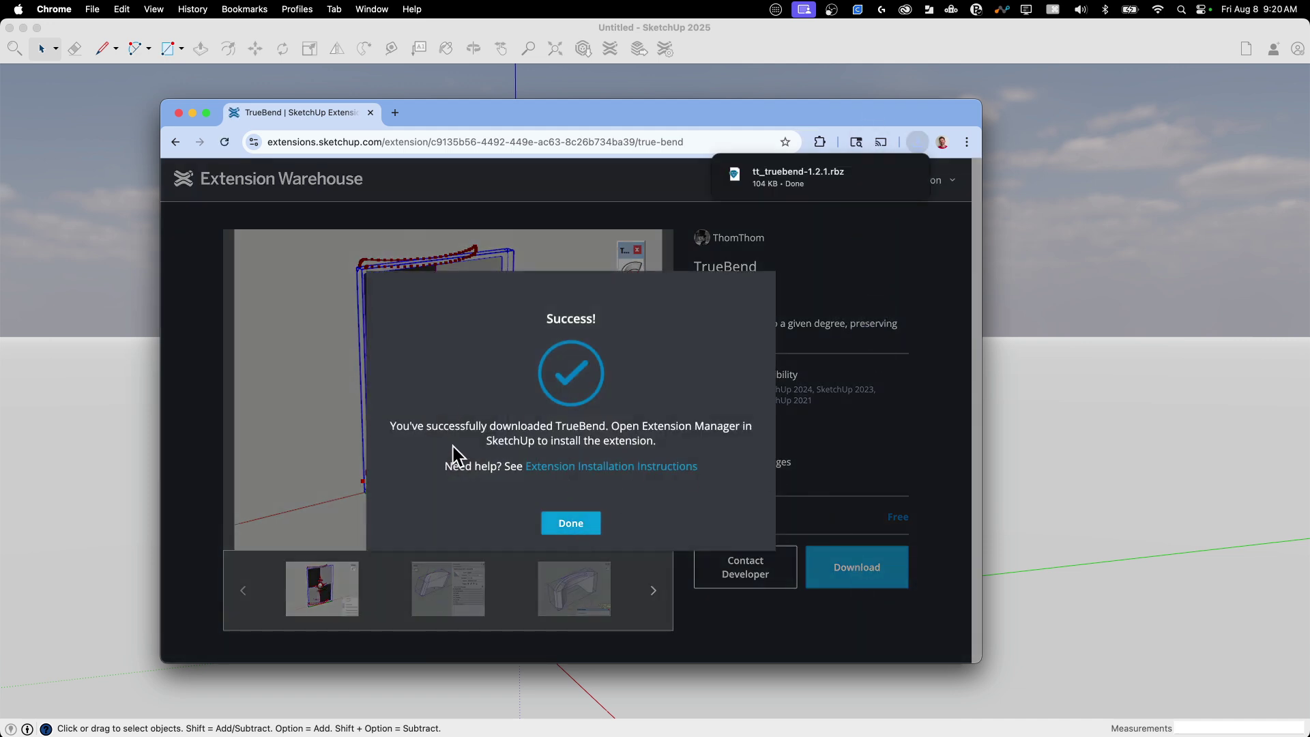
Close the TrueBend download confirmation and its web page, and locate tt_truebend-1.2.1.rbz in Finder's Downloads folder.
{"action": "left_click", "coordinate": [570, 529]}
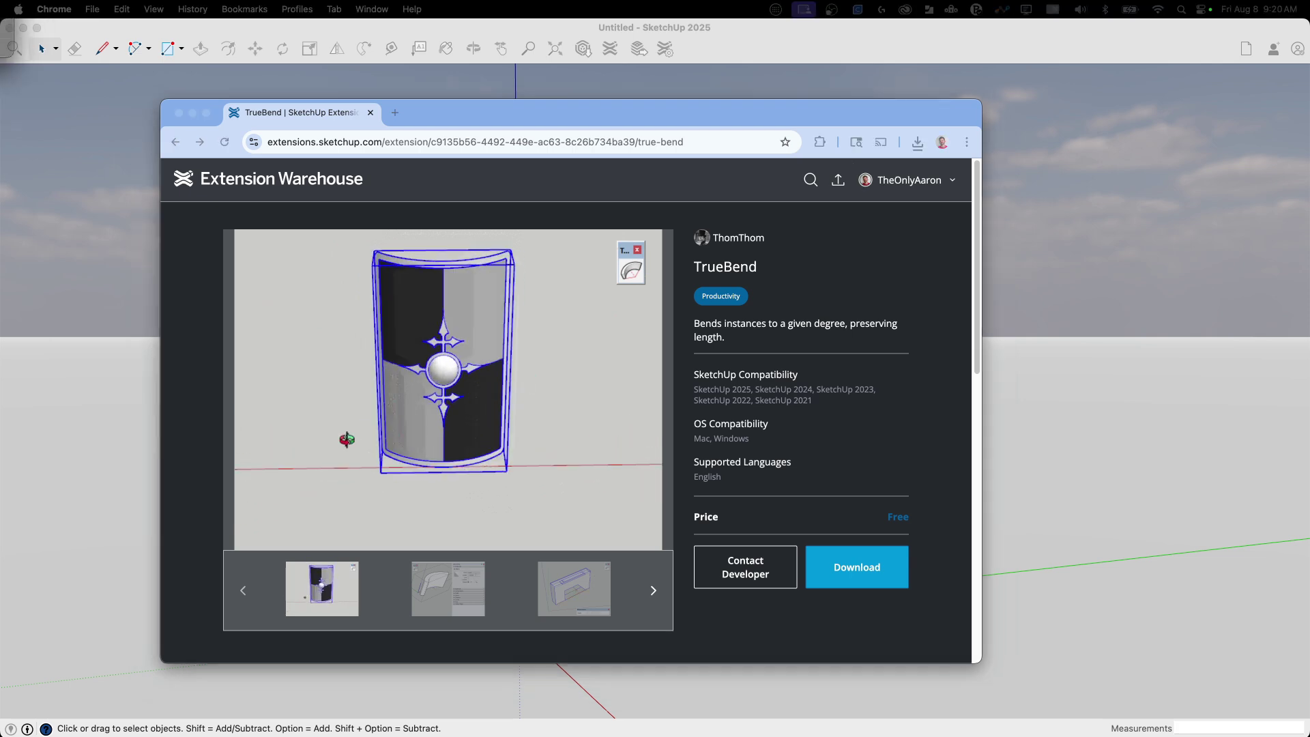
{"action": "left_click", "coordinate": [509, 103]}
{"action": "key", "text": "super+w"}
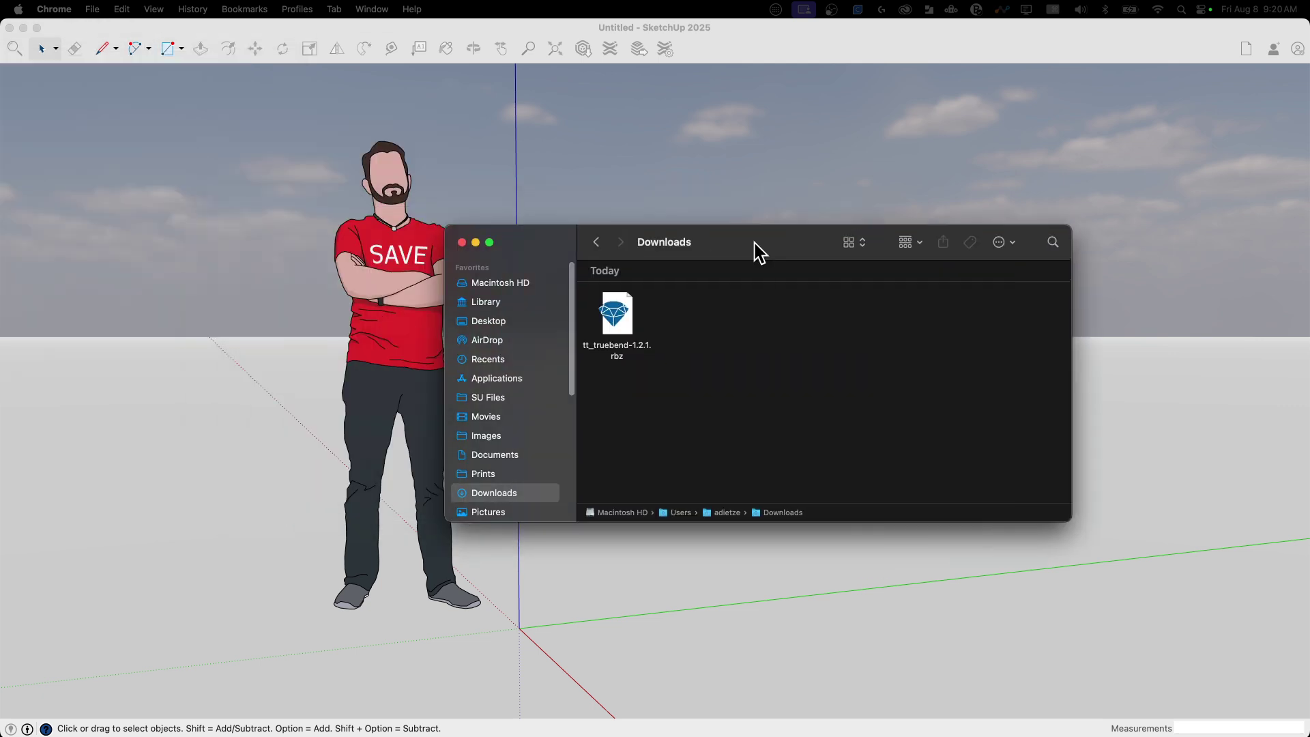
{"action": "left_click_drag", "start_coordinate": [755, 251], "coordinate": [643, 219]}
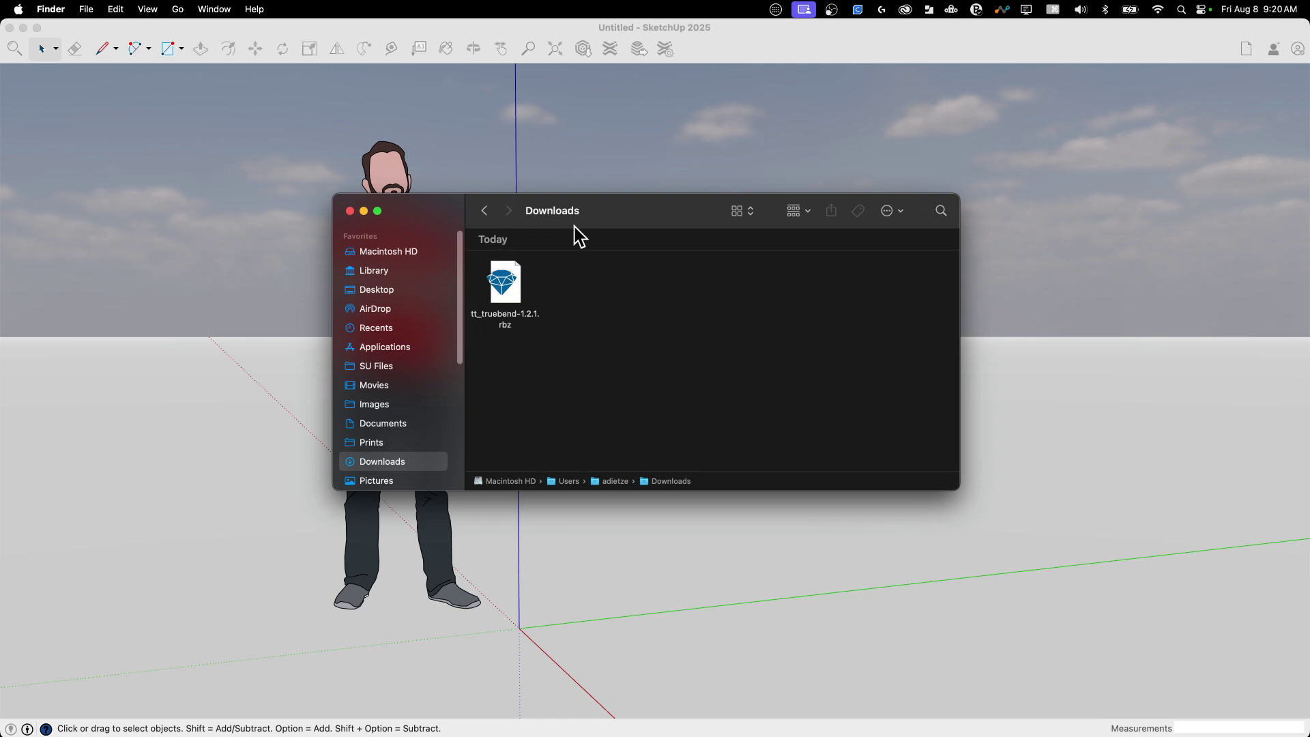
Switch back to SketchUp and install the extension from tt_truebend-1.2.1.rbz in the Downloads folder through the Extension Manager.
{"action": "left_click", "coordinate": [538, 113]}
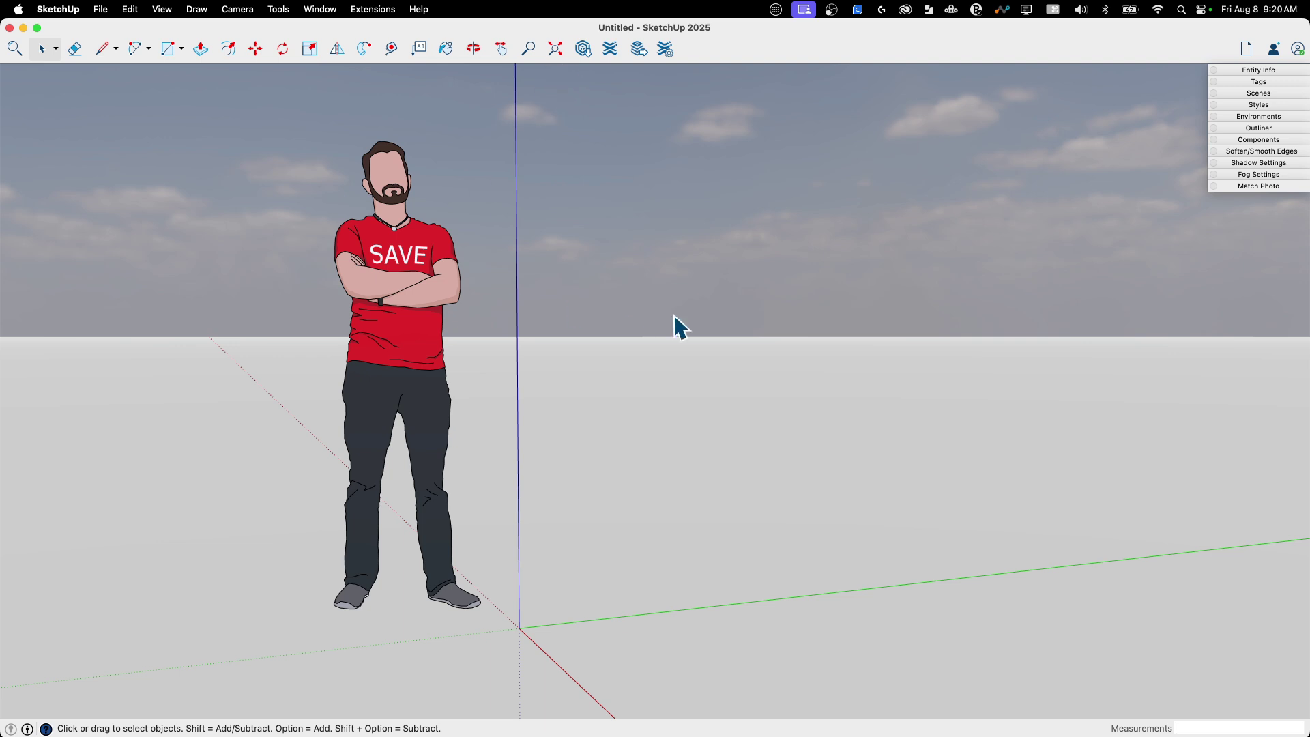
{"action": "left_click", "coordinate": [666, 51]}
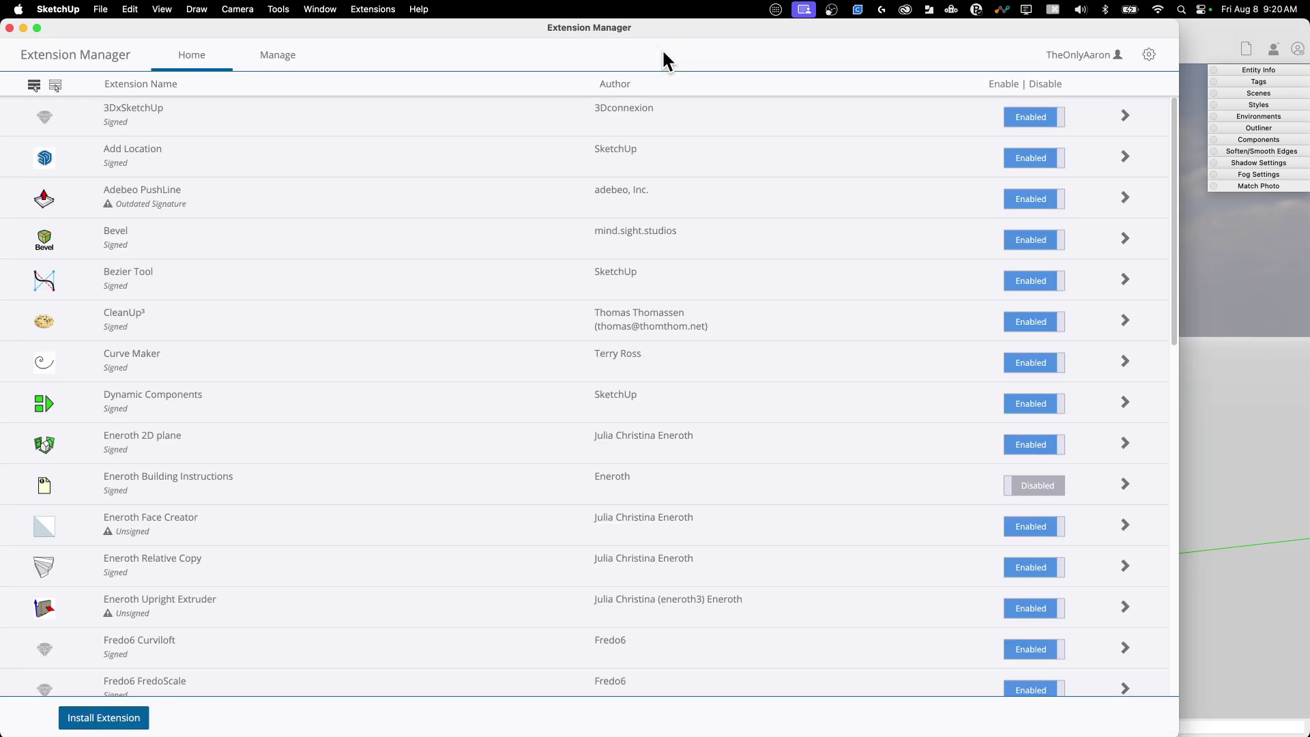
{"action": "left_click", "coordinate": [120, 725]}
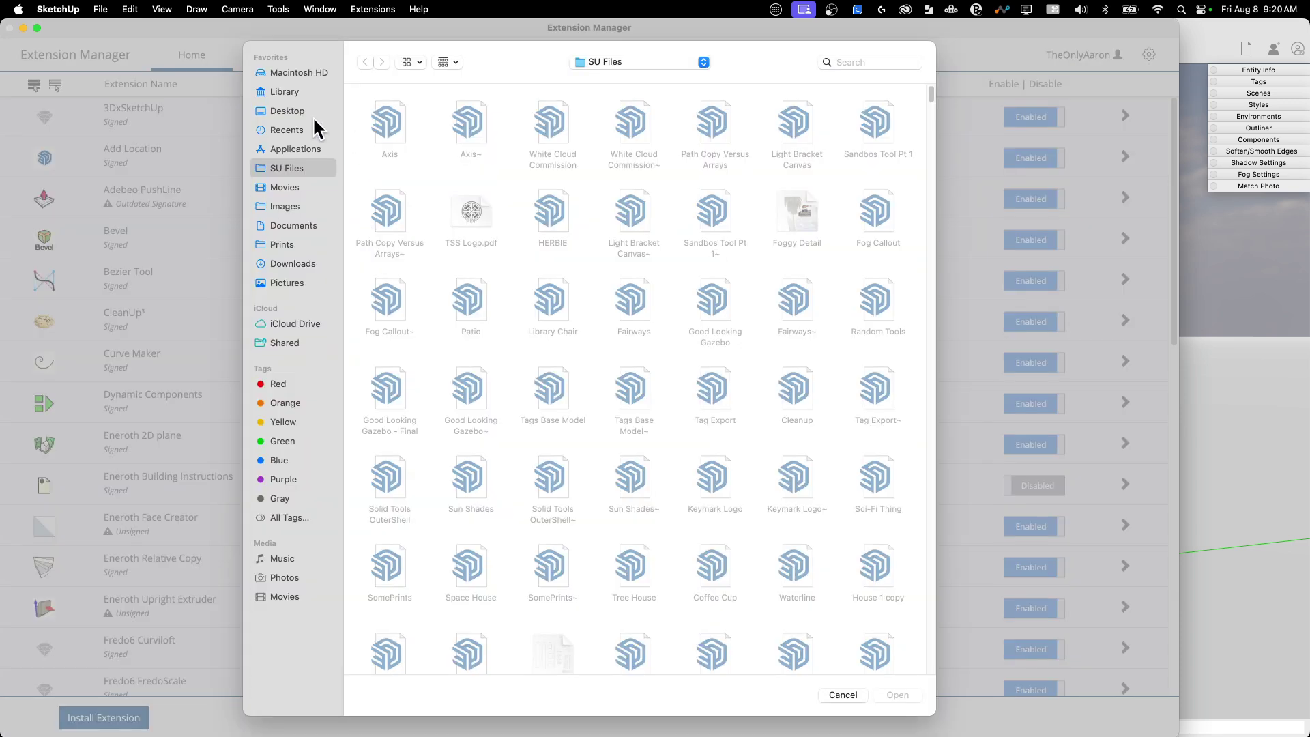
{"action": "left_click", "coordinate": [286, 263]}
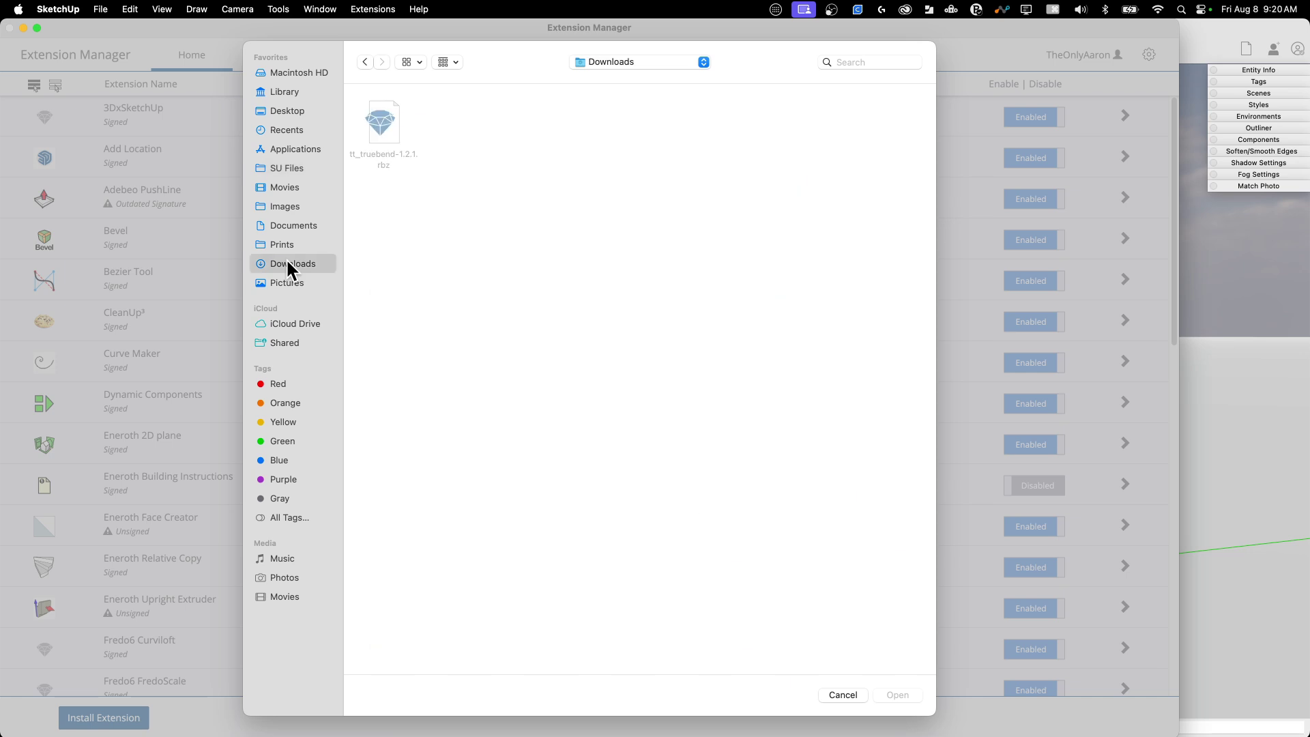
{"action": "left_click", "coordinate": [382, 124]}
{"action": "left_click", "coordinate": [895, 694]}
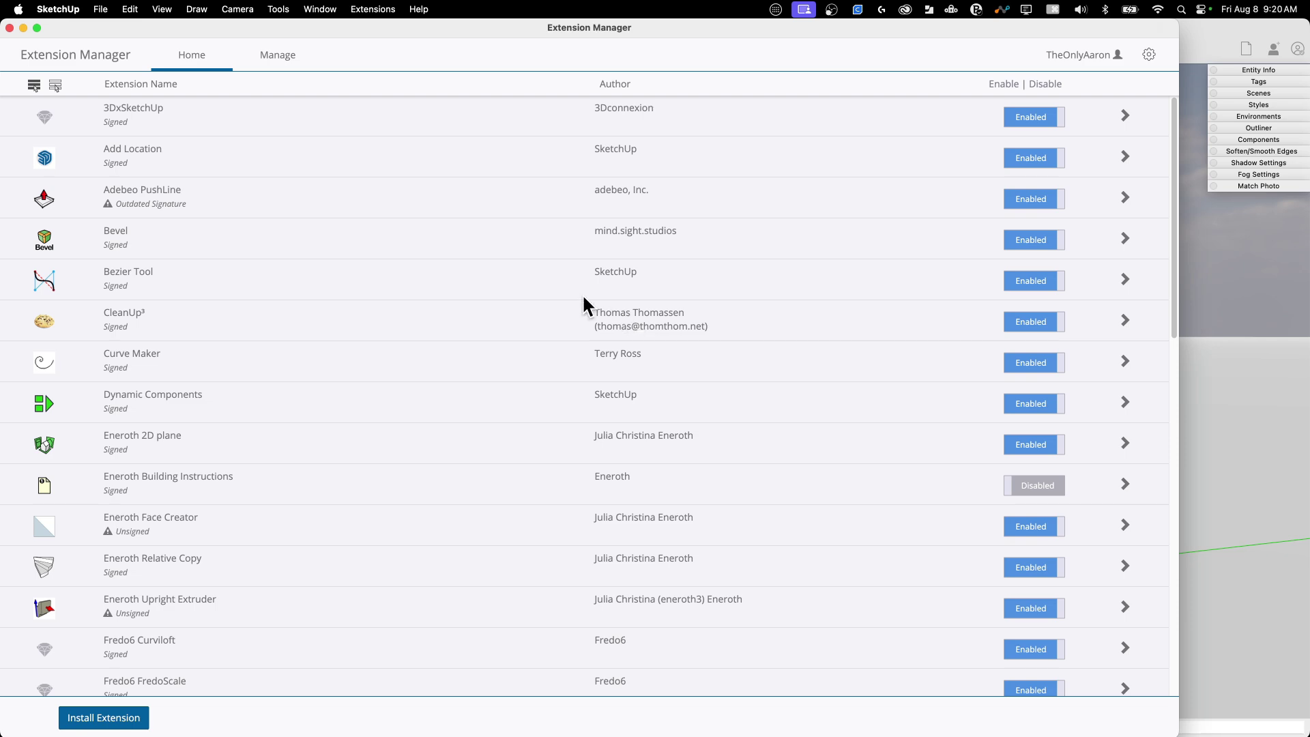
Check the Extension Manager's list for the newly installed True Bend extension and close the manager.
{"action": "scroll", "coordinate": [510, 296], "scroll_direction": "down", "scroll_amount": 10}
{"action": "scroll", "coordinate": [510, 298], "scroll_direction": "down", "scroll_amount": 6}
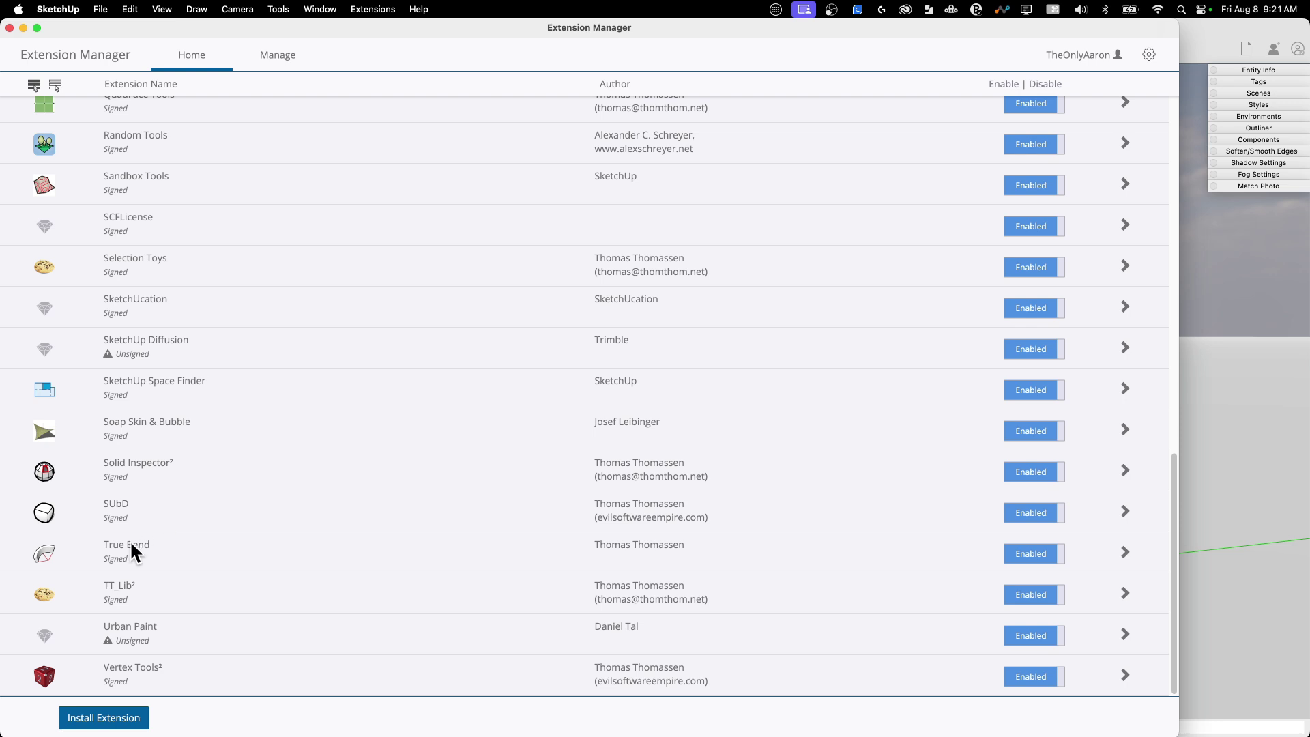
{"action": "left_click", "coordinate": [9, 28]}
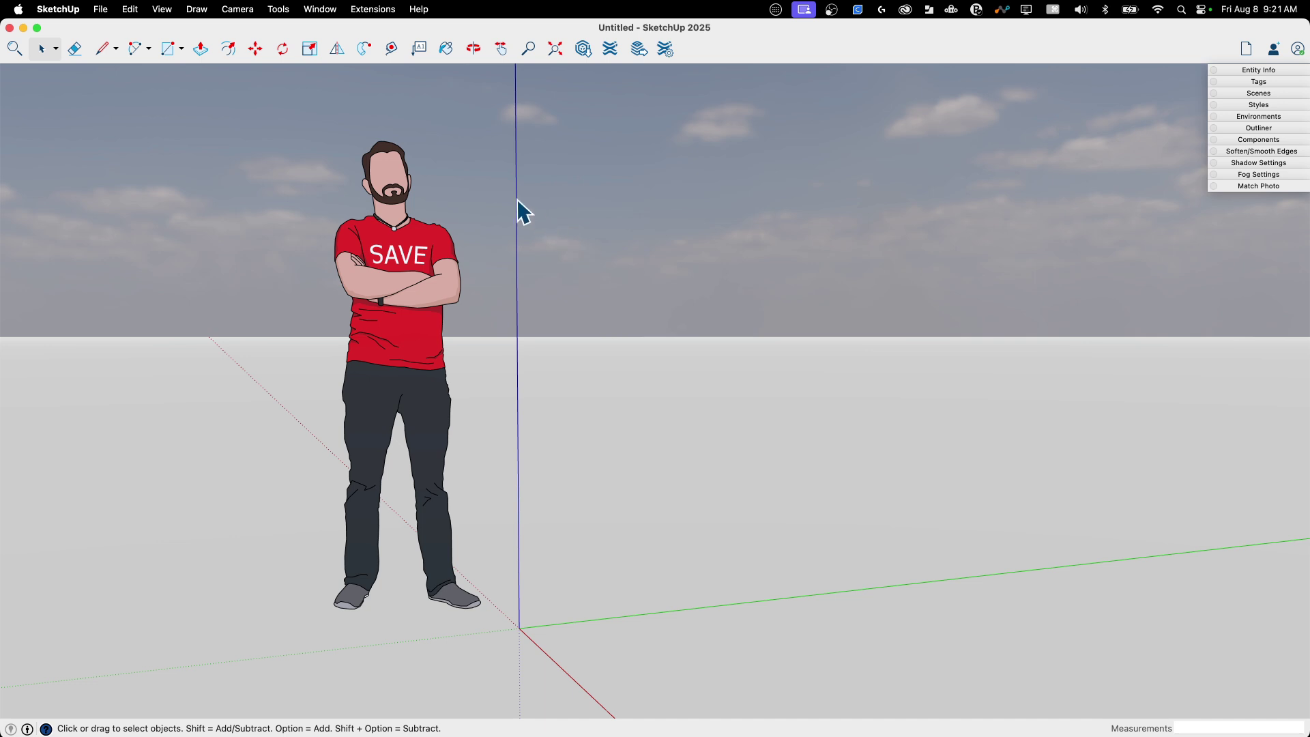